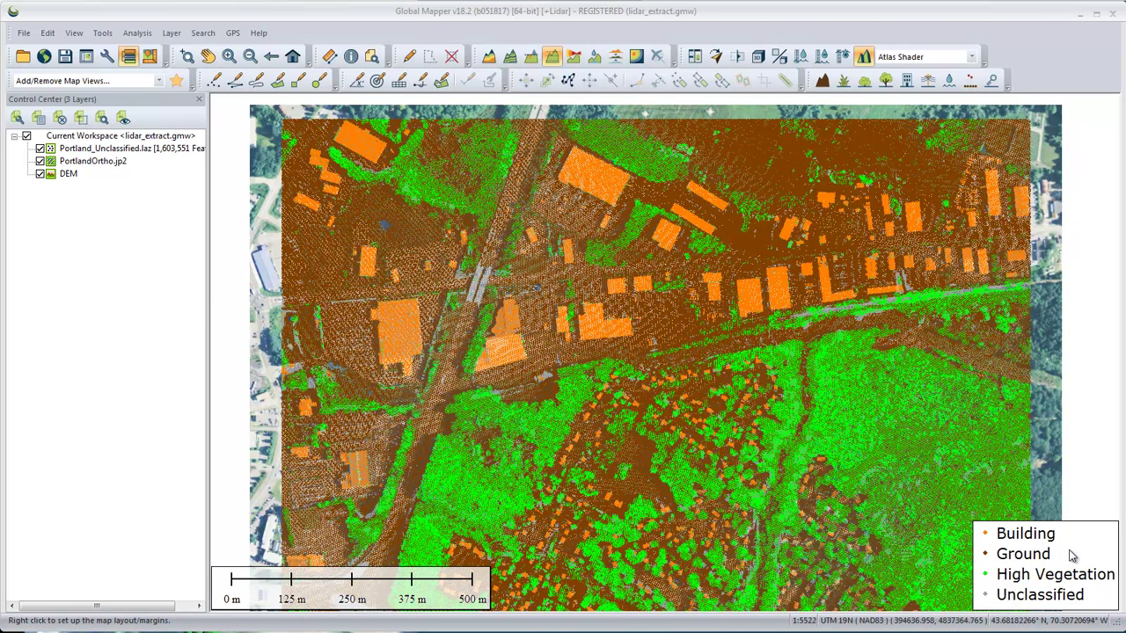
Turn on digitizing and open Lidar Feature Extraction Settings for Portland_Unclassified.laz.
key("alt+d")
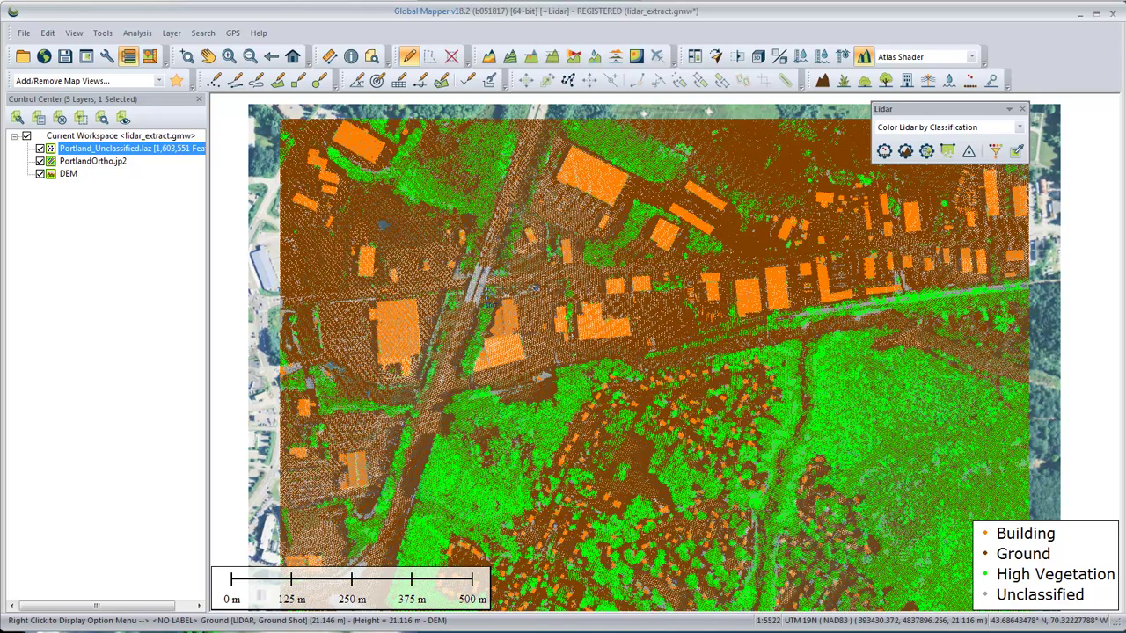
left_click(953, 155)
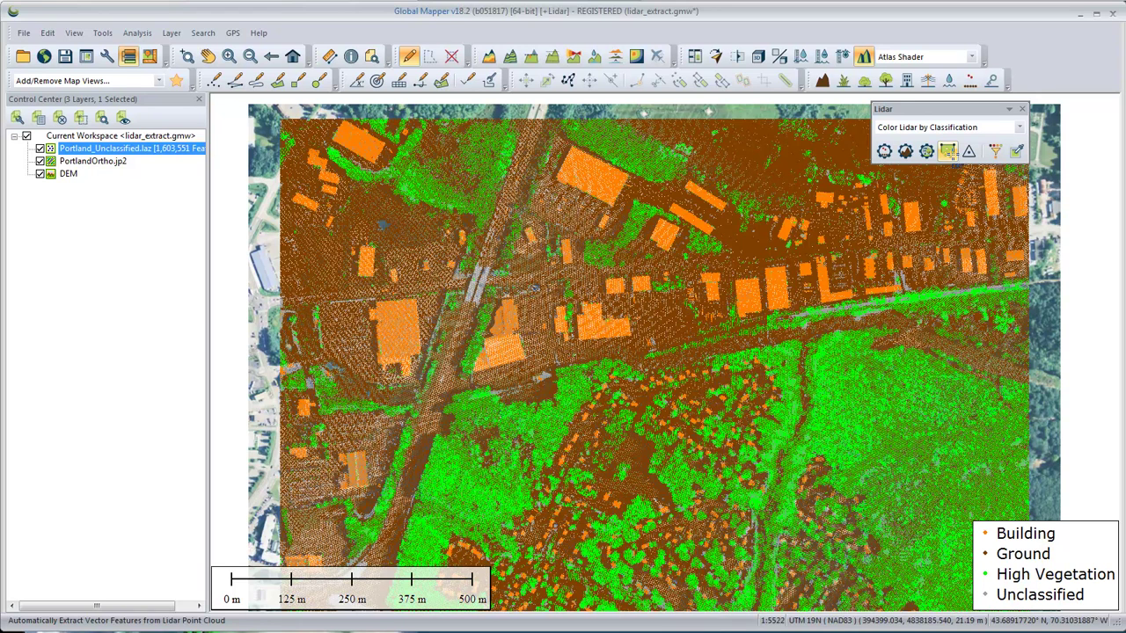
left_click(948, 152)
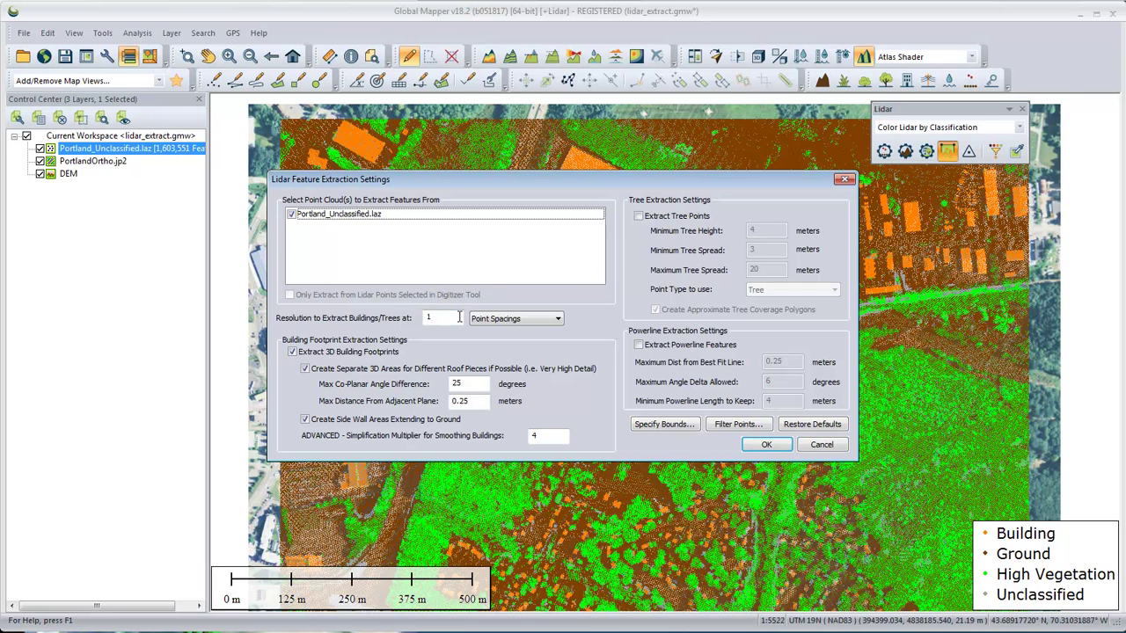
left_click(542, 328)
left_click(542, 328)
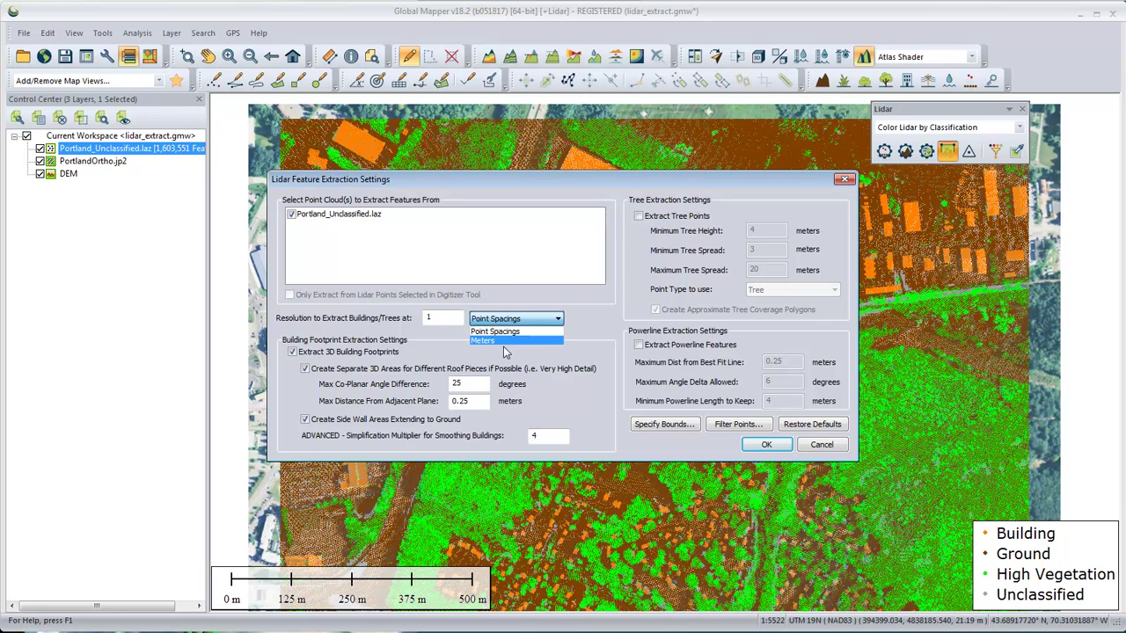
left_click(512, 331)
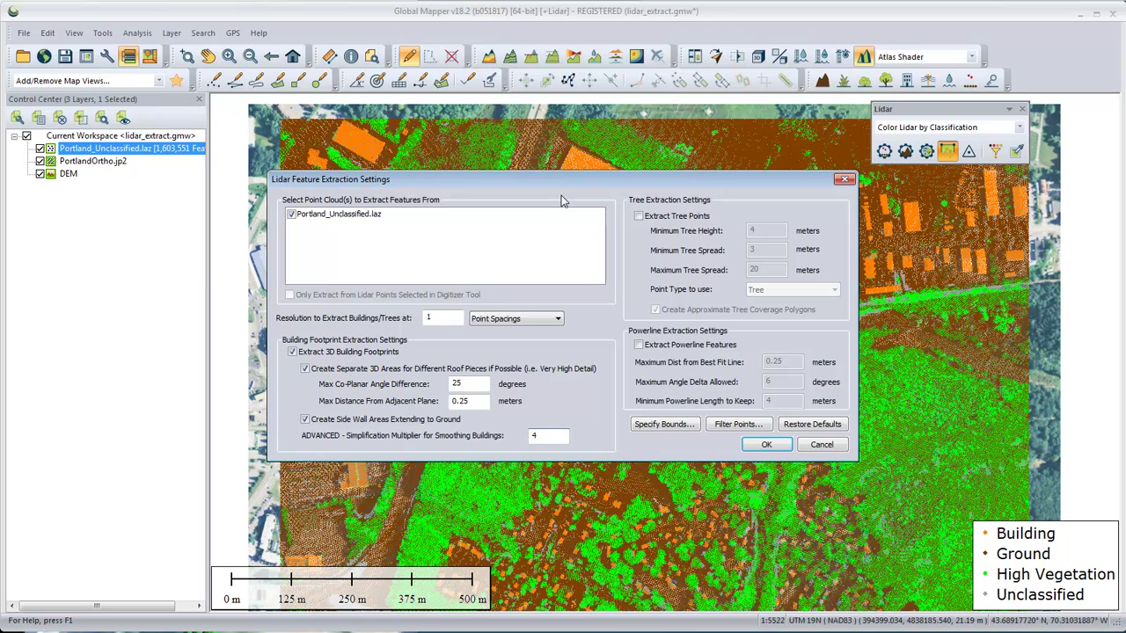
Run the 3D building footprint extraction, producing a Building Outlines layer of 2,609 features.
left_click_drag(561, 175, 648, 246)
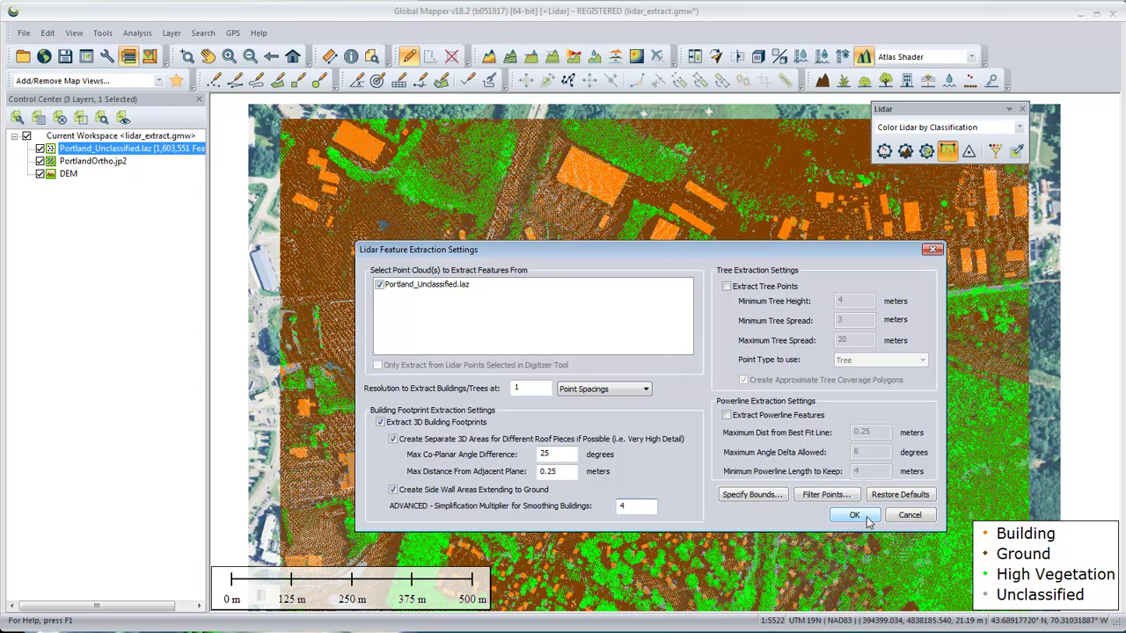
left_click(867, 516)
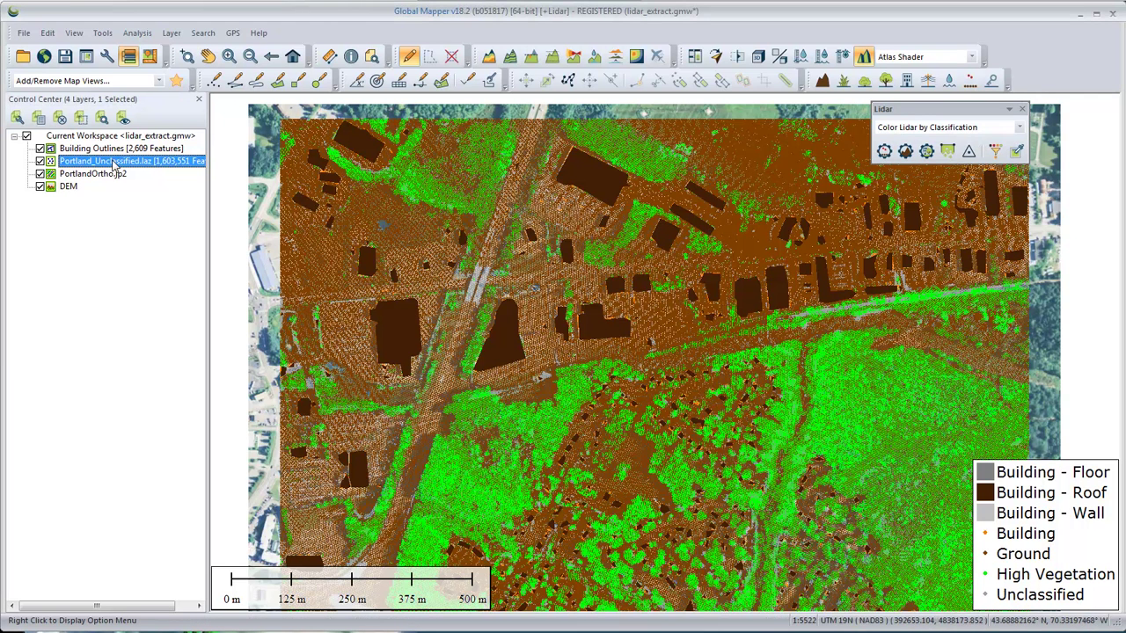
Hide the Portland_Unclassified.laz points, select Building Outlines, and zoom to about 1:1636 on the warehouse.
left_click(13, 378)
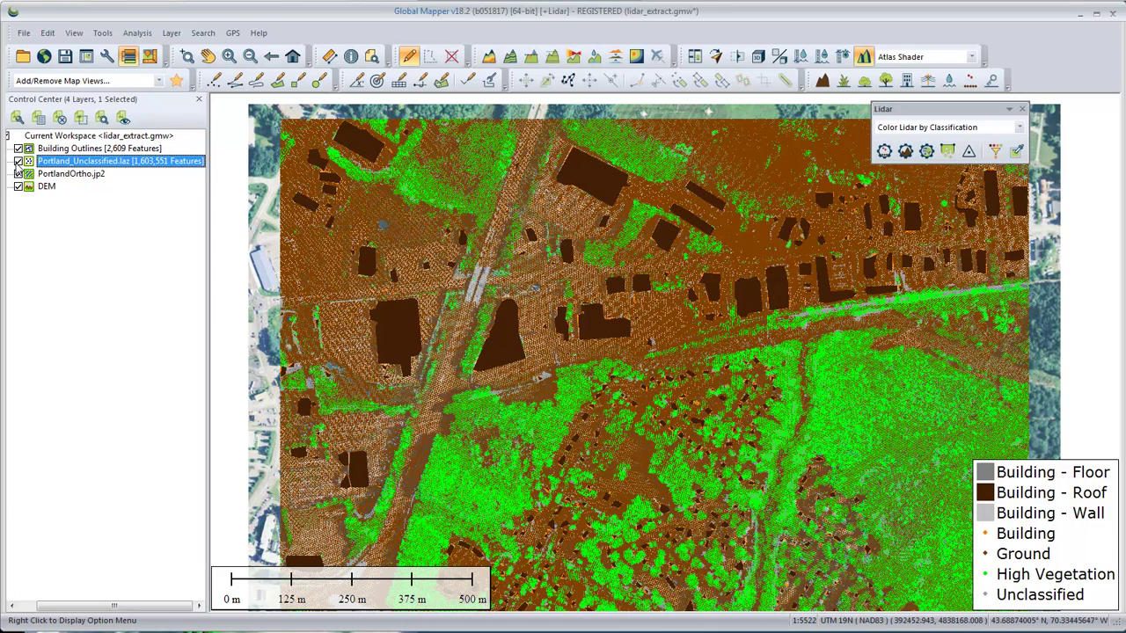
left_click(18, 161)
left_click(71, 149)
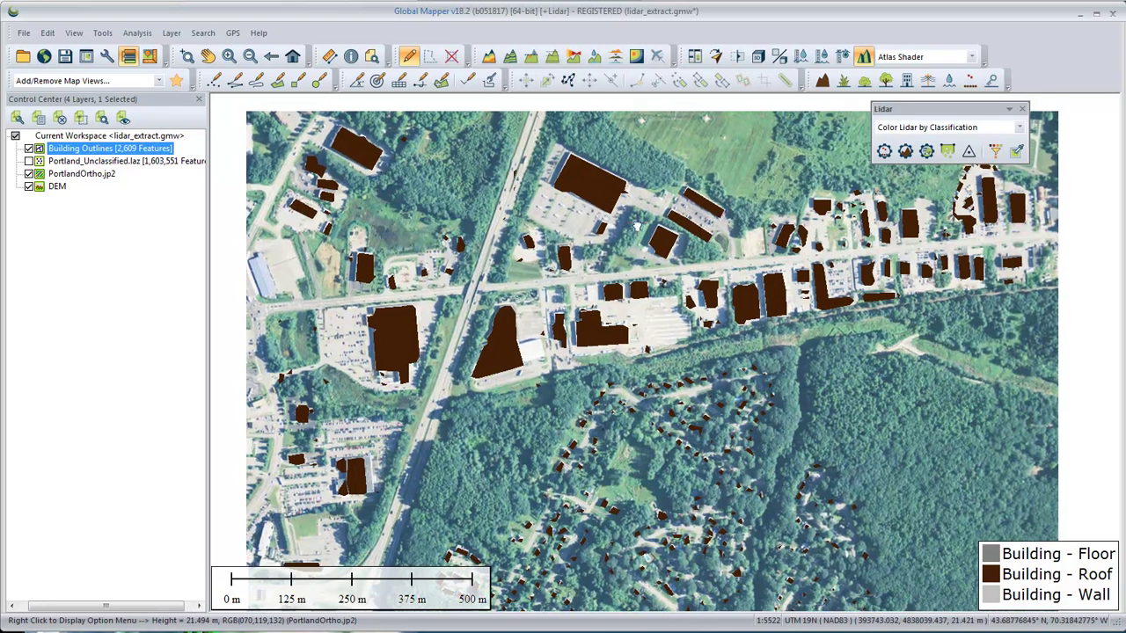
left_click_drag(639, 218, 632, 246)
scroll(632, 244, "up", 4)
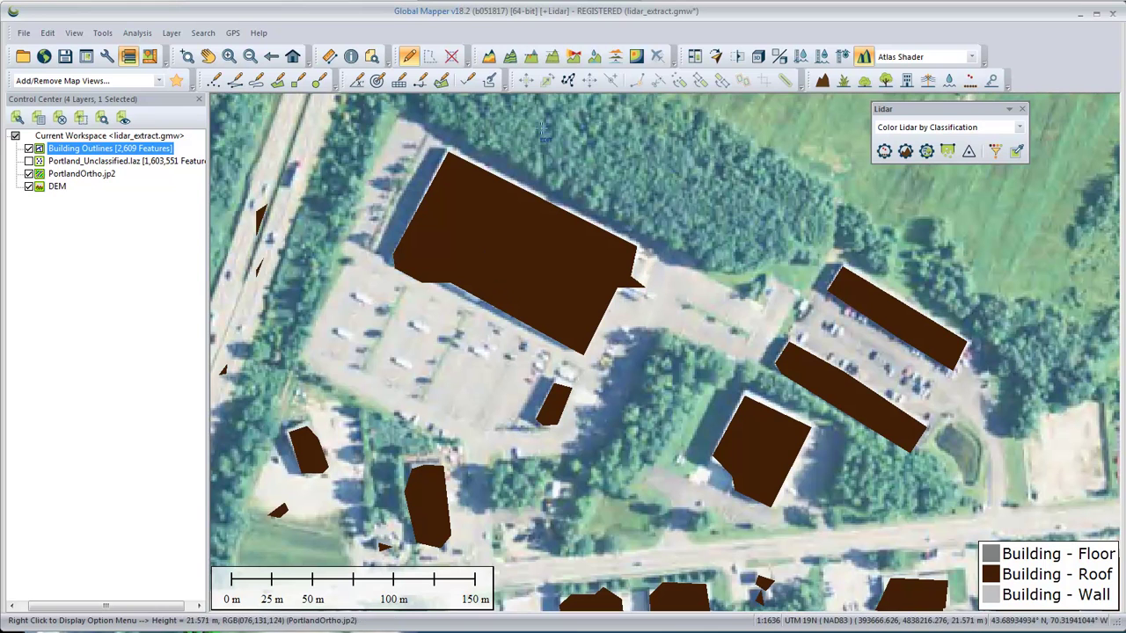
Drag the warehouse's protruding corner vertex into line, then turn off vertex display and deselect.
left_click(567, 83)
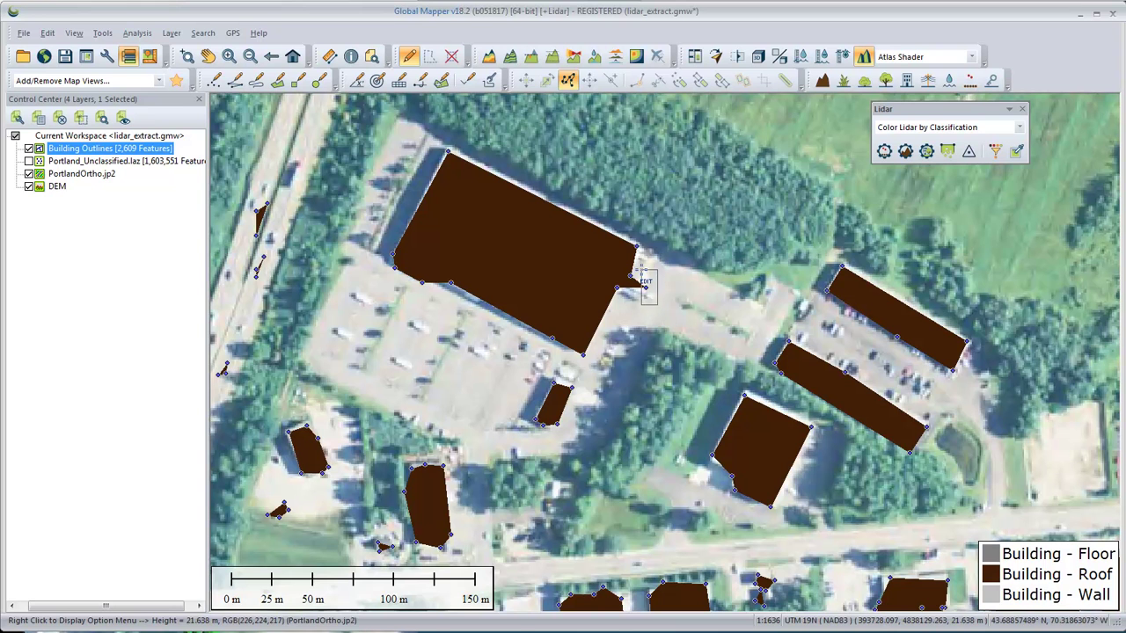
left_click(645, 286)
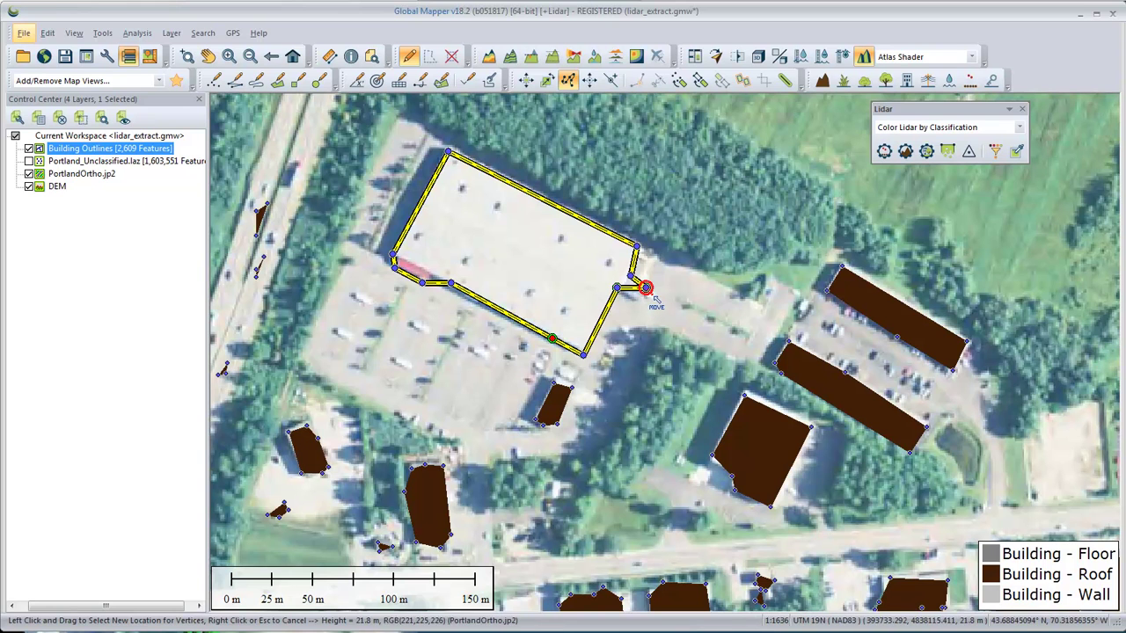
left_click_drag(629, 286, 624, 280)
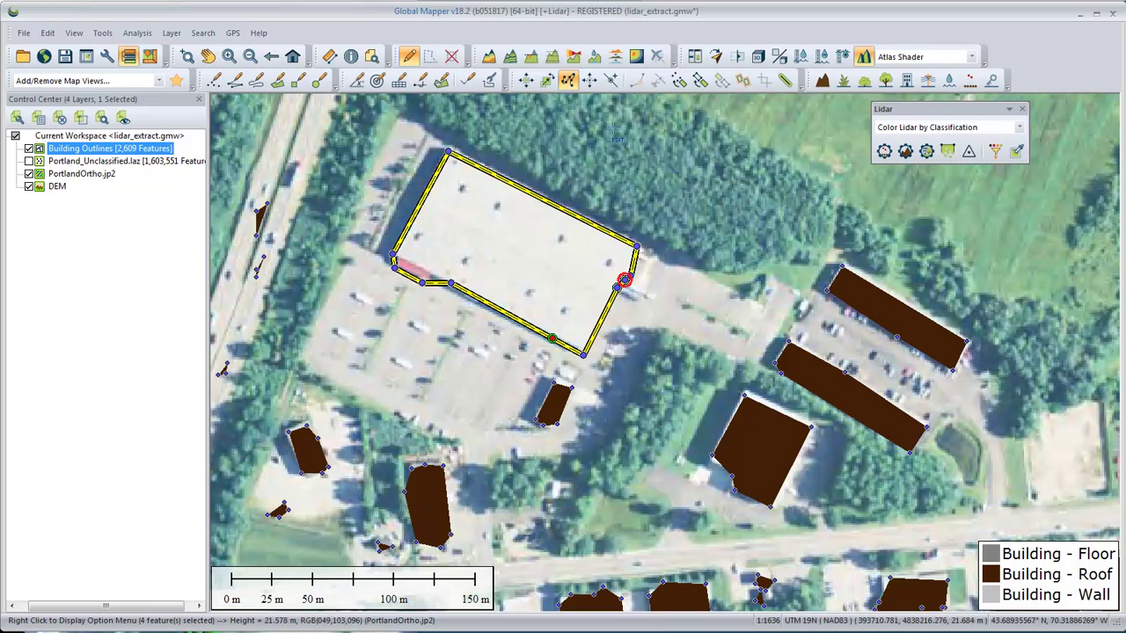
left_click(568, 80)
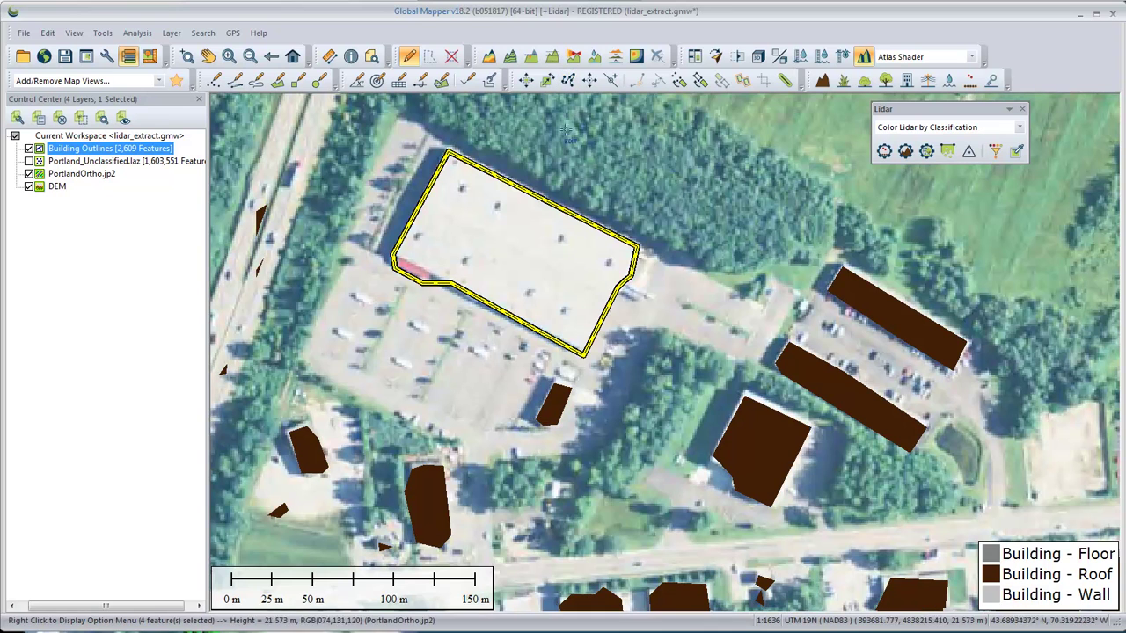
left_click(445, 350)
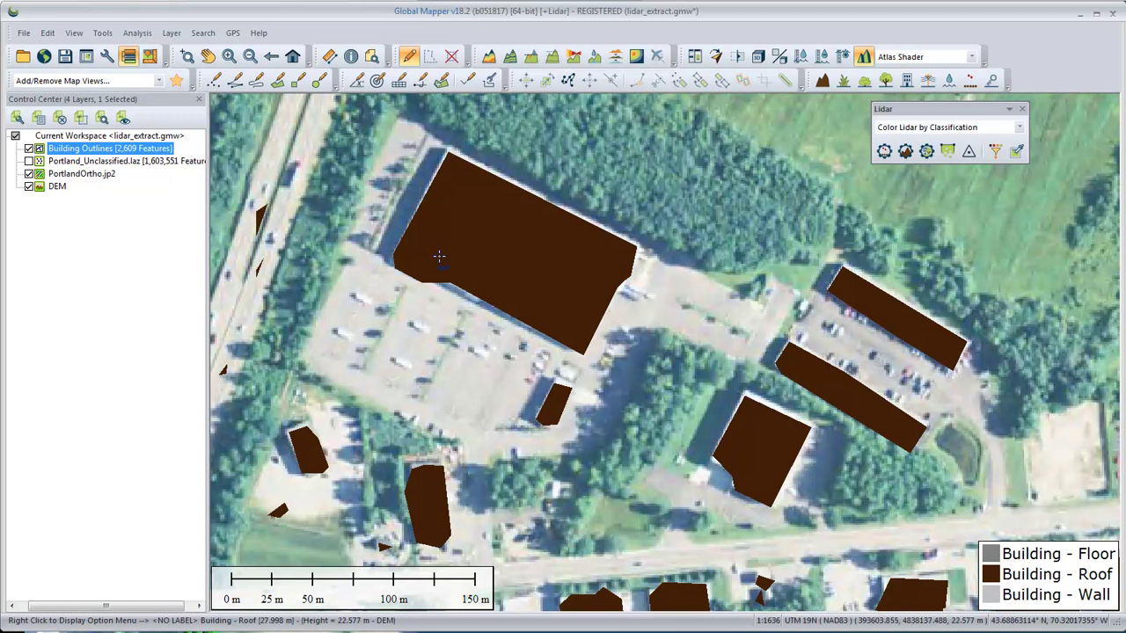
key("Down")
key("Right")
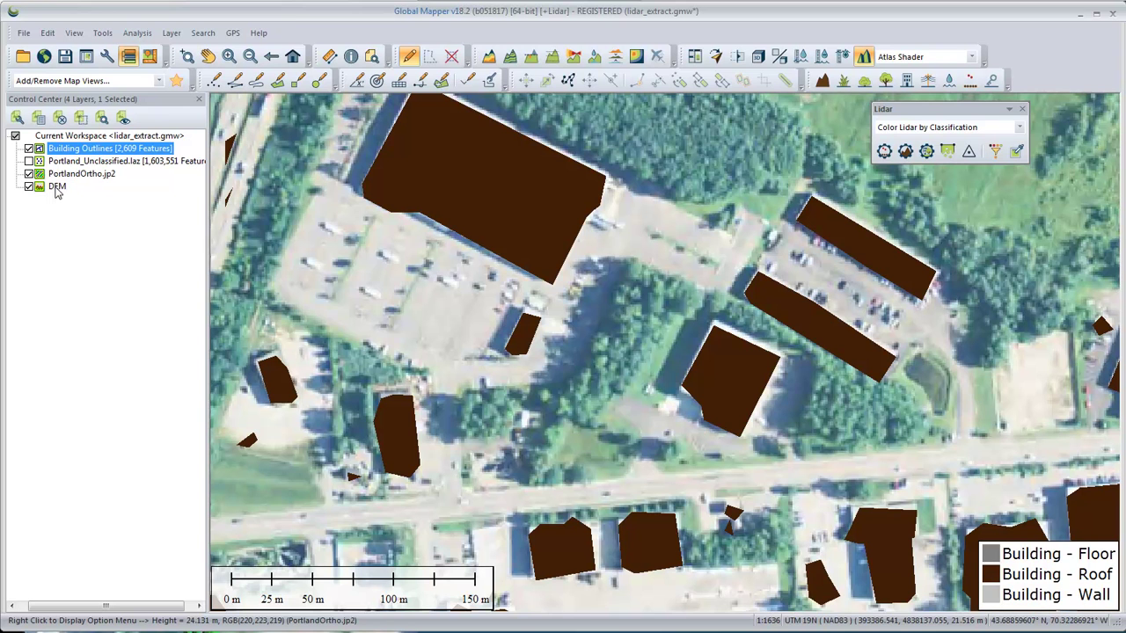
Zoom out and rotate the extruded building outlines in the 3D View.
scroll(501, 321, "down", 1)
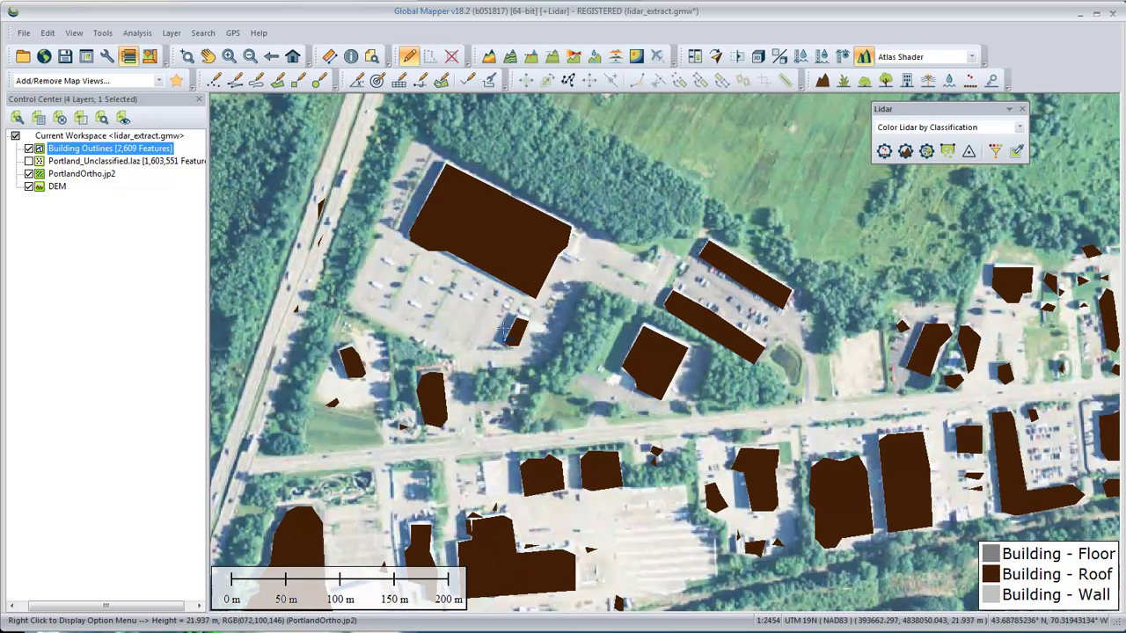
left_click(758, 58)
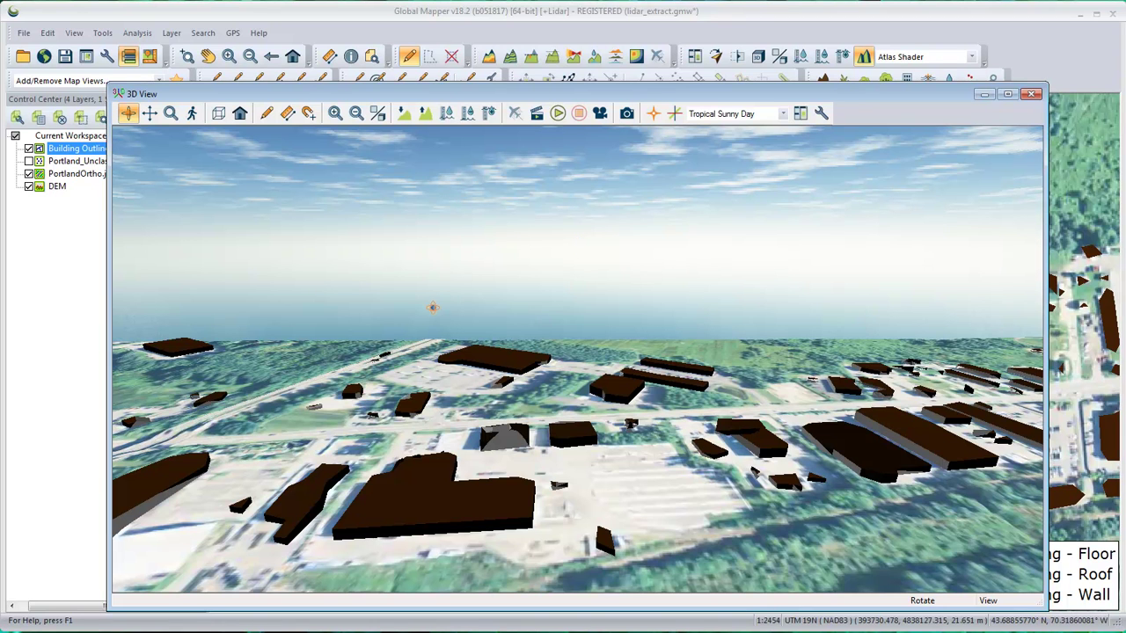
mouse_move(523, 464)
left_mouse_down()
mouse_move(526, 445)
mouse_move(516, 445)
left_mouse_up()
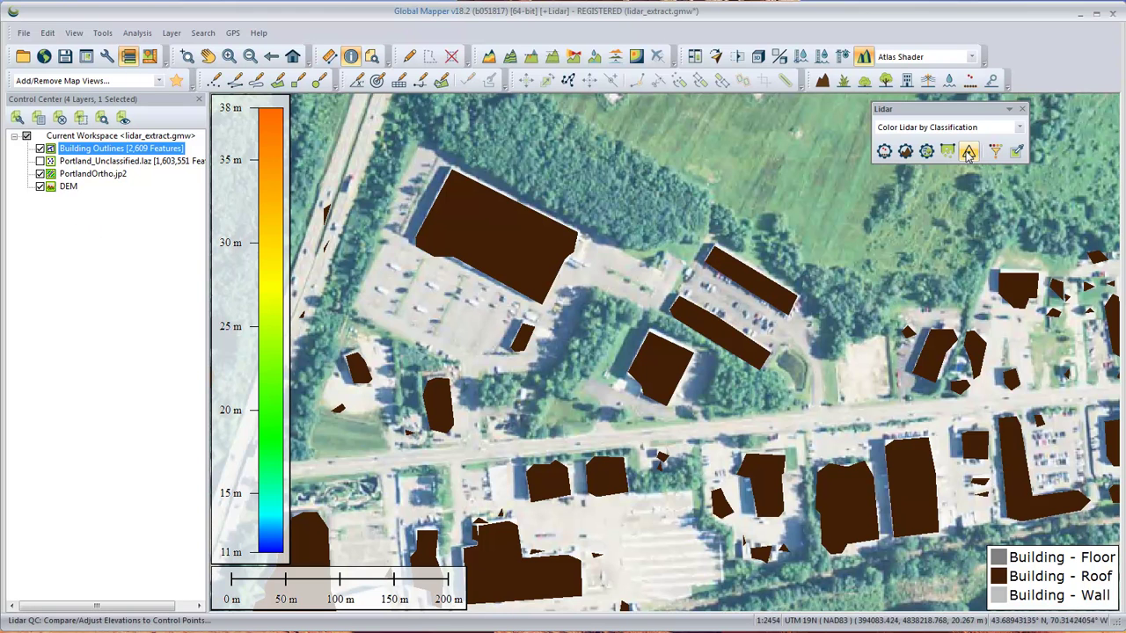
In Lidar Filter Settings, right-click the Building class to show its Set Class Group(s) menu.
left_click(1002, 159)
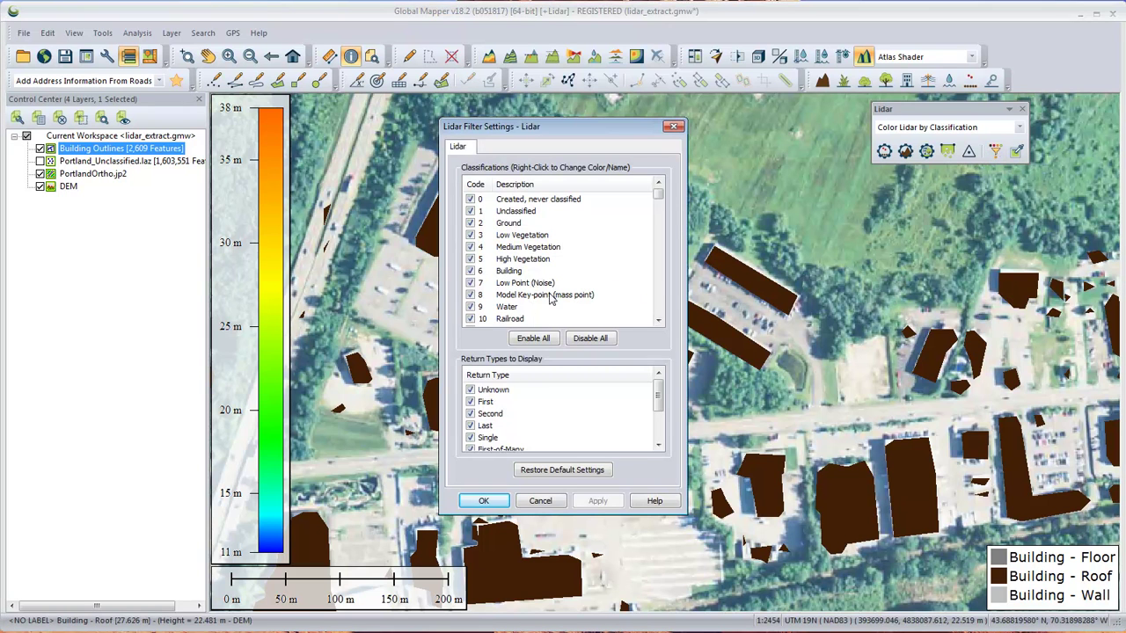
left_click(519, 275)
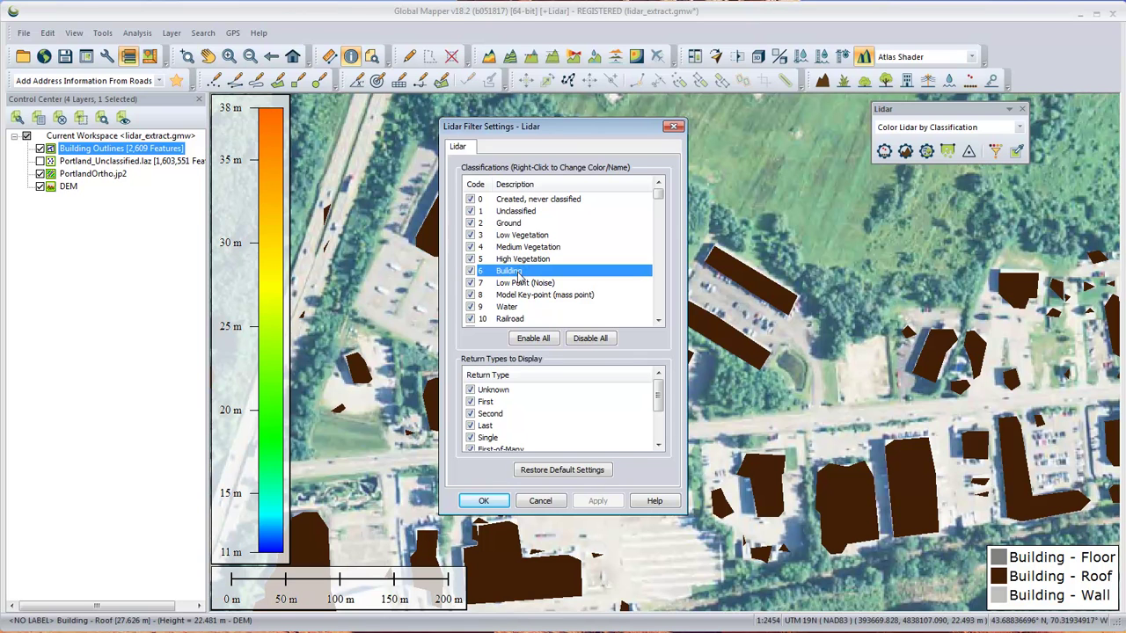
right_click(519, 276)
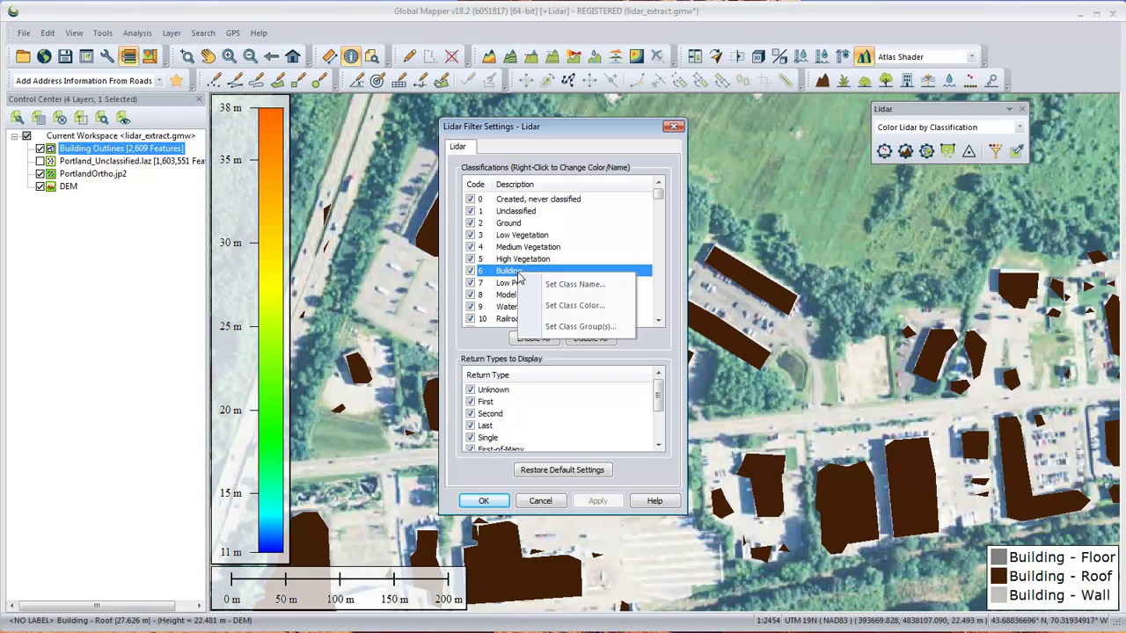
Keep Building in the Off-Surface and Structure/Building groups, then confirm both dialogs.
left_click(586, 327)
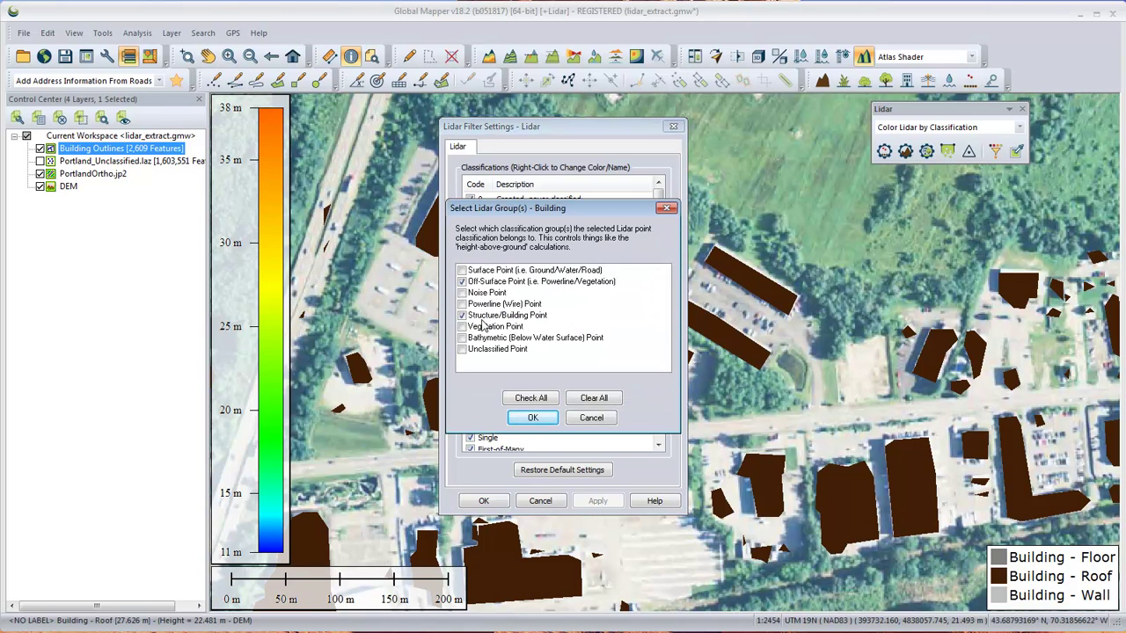
left_click_drag(563, 209, 704, 203)
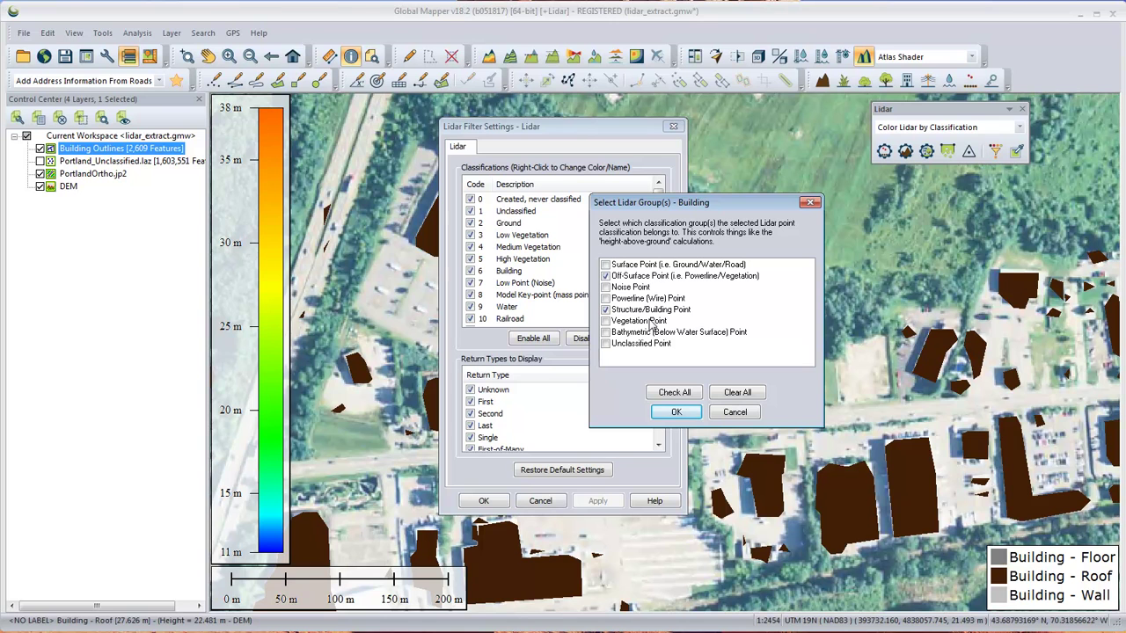
left_click(676, 413)
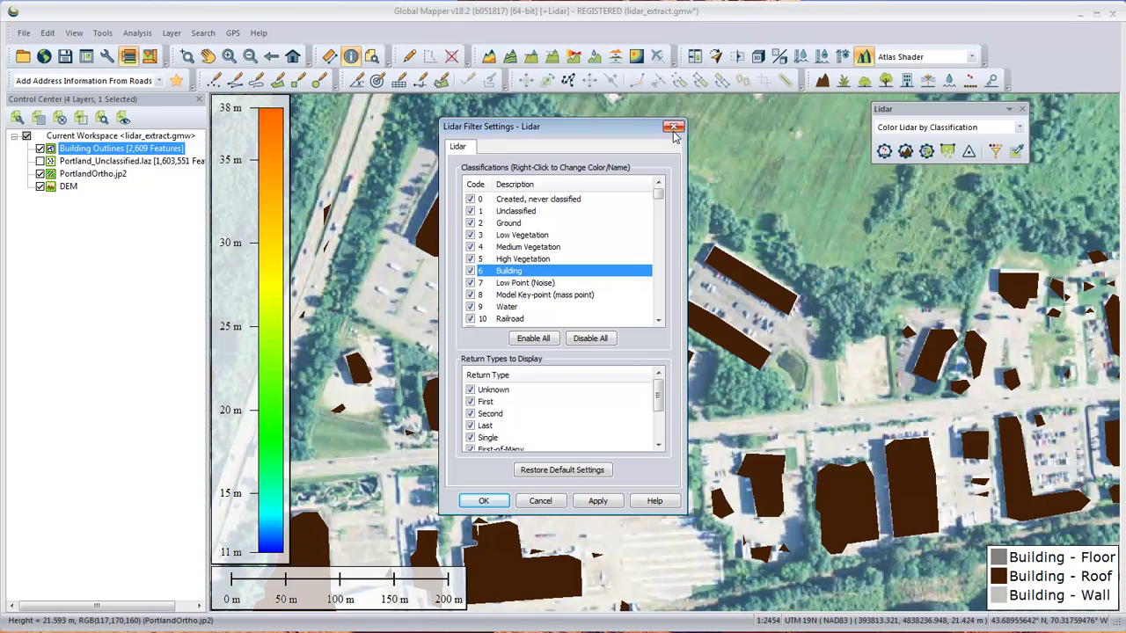
left_click(501, 503)
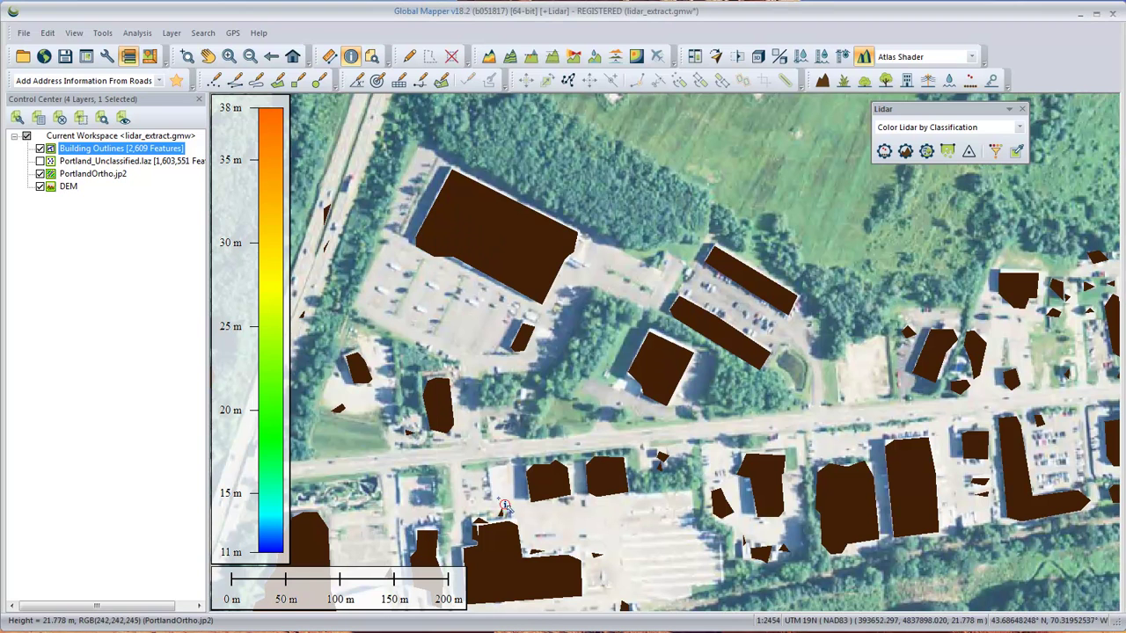
Show Portland_Unclassified.laz, hide Building Outlines, and reopen Lidar Feature Extraction Settings.
left_click(40, 162)
left_click(40, 149)
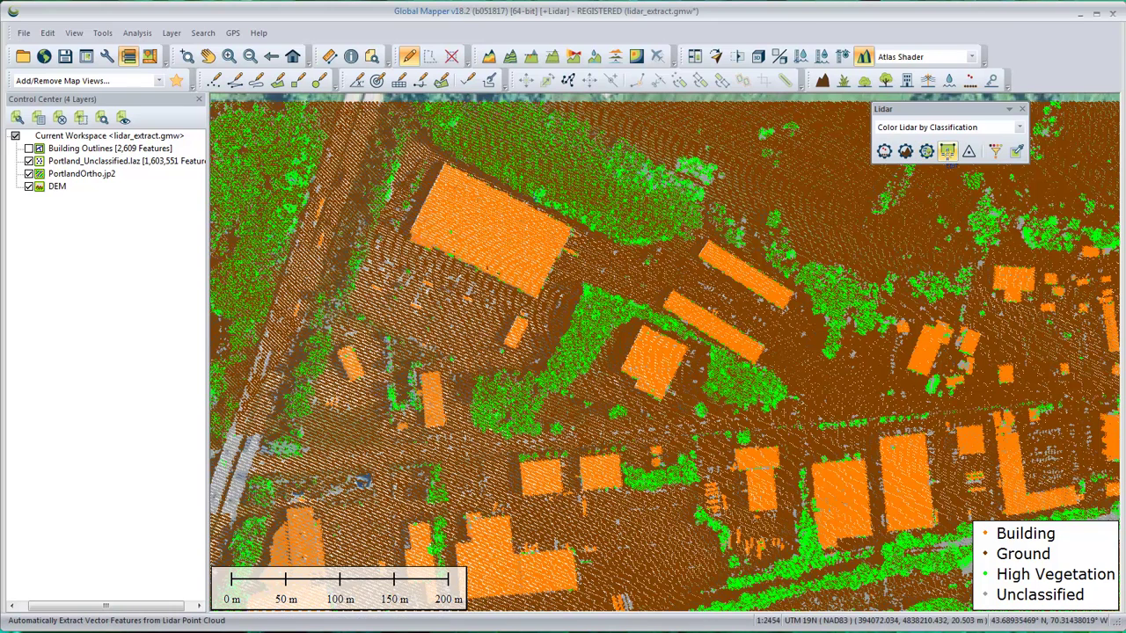
left_click(949, 152)
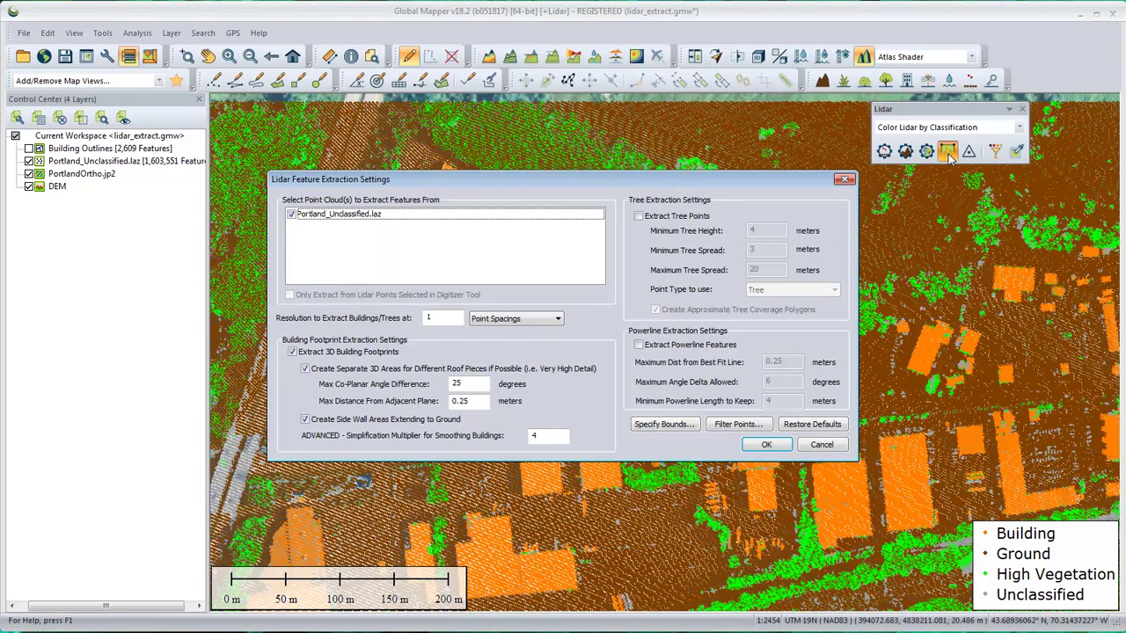
Switch extraction from 3D Building Footprints to Extract Tree Points.
left_click(292, 352)
left_click(642, 217)
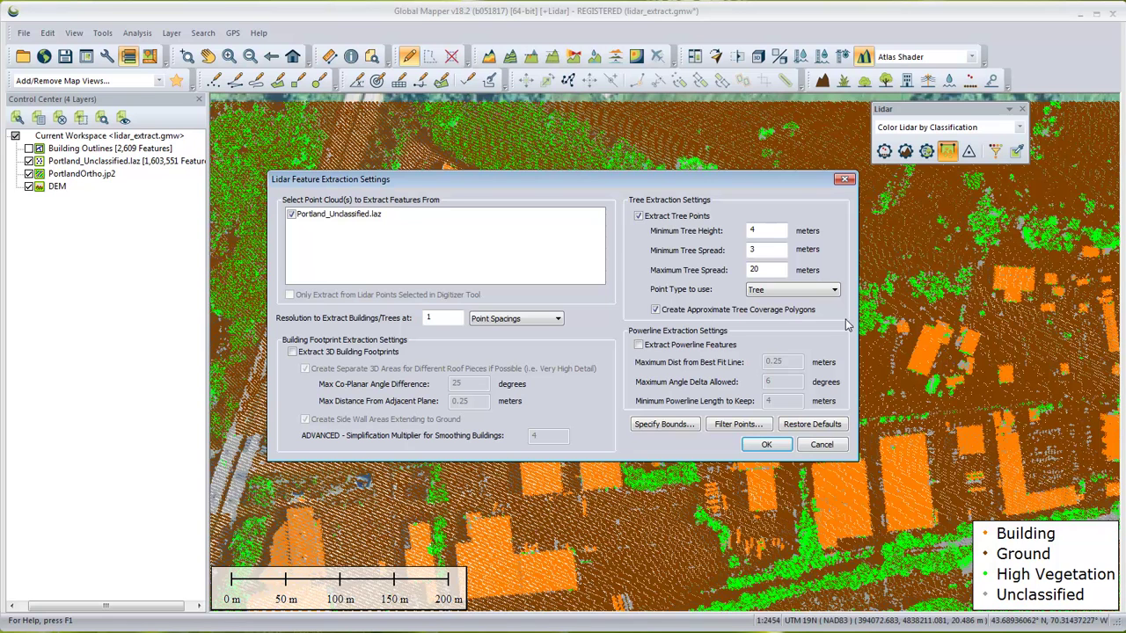
Toggle Create Approximate Tree Coverage Polygons and open the Lidar Bounds dialog.
left_click(709, 314)
left_click(671, 428)
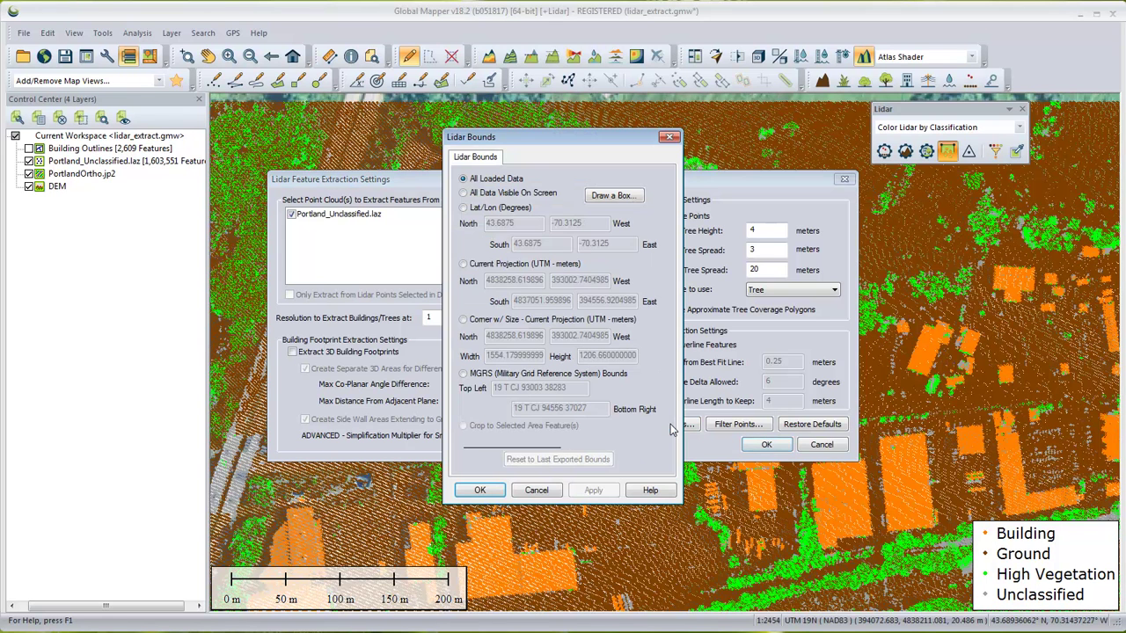
left_click(616, 197)
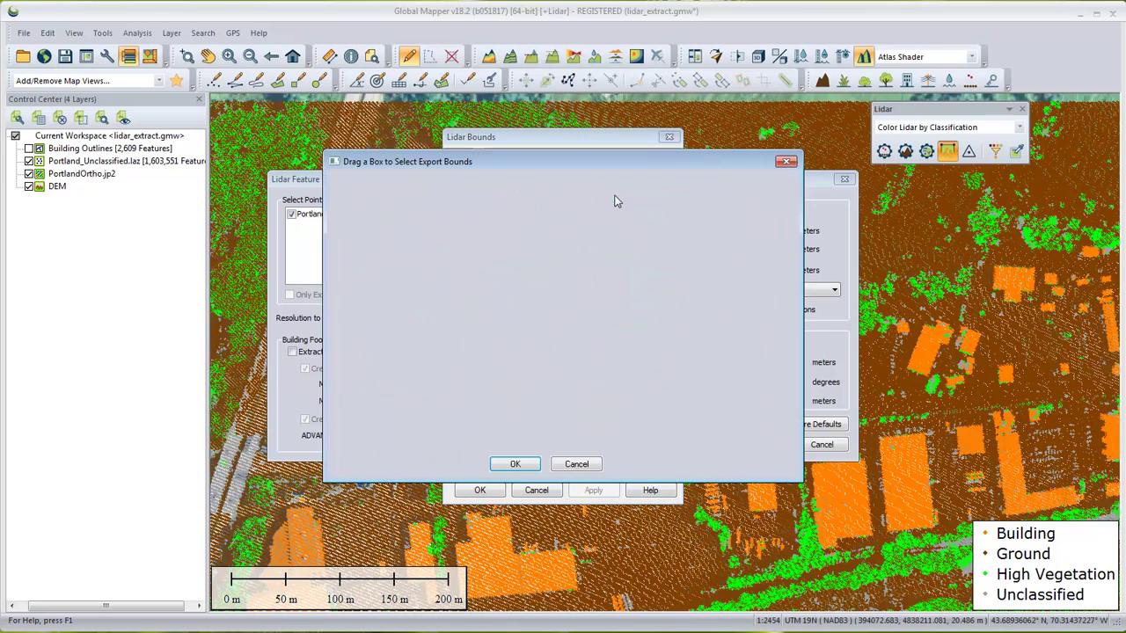
left_click_drag(527, 216, 569, 256)
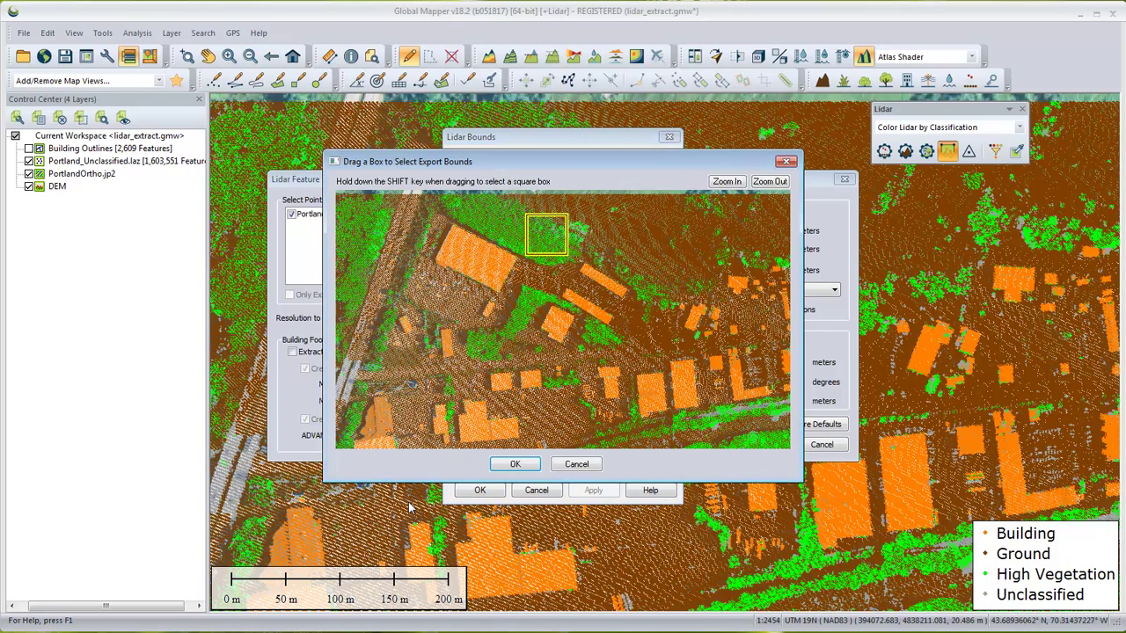
left_click(576, 465)
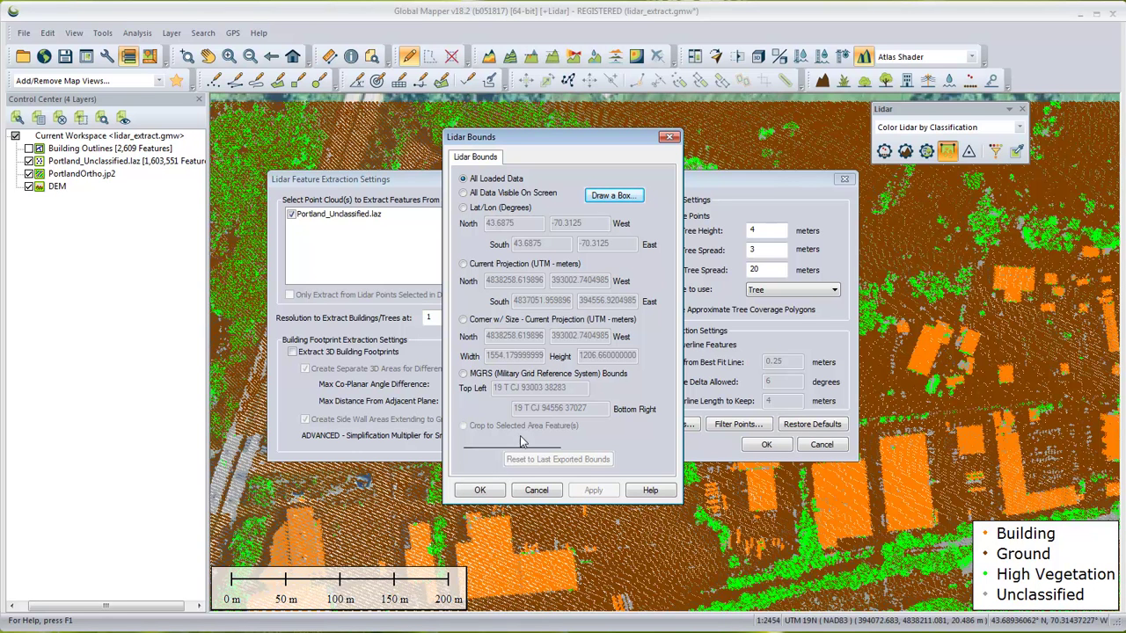
Skip the Lidar Bounds settings and run tree extraction, producing 29,660 Extracted Trees features.
left_click(536, 490)
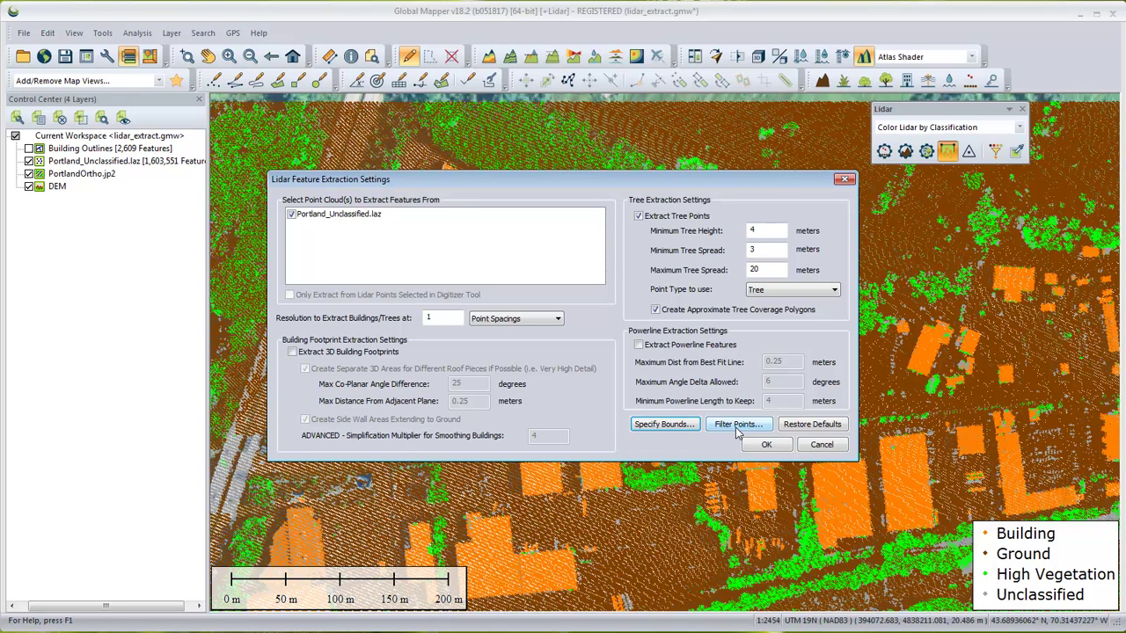
left_click(767, 445)
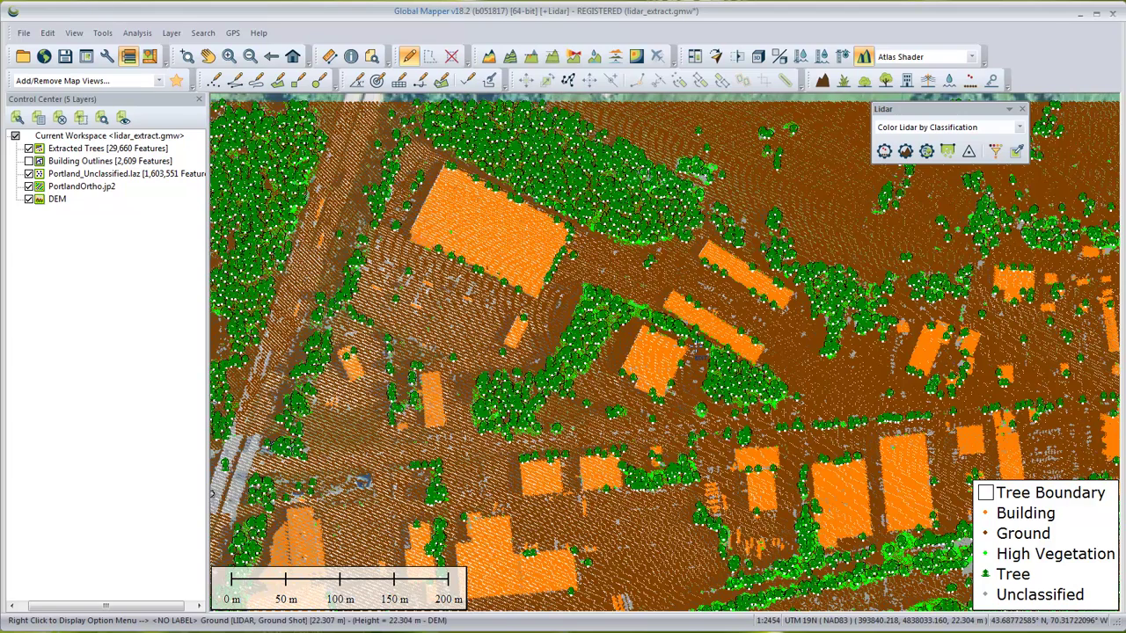
Hide the .laz lidar layer, zoom in over the imagery, and open the Layer menu for Extracted Trees.
left_click(35, 174)
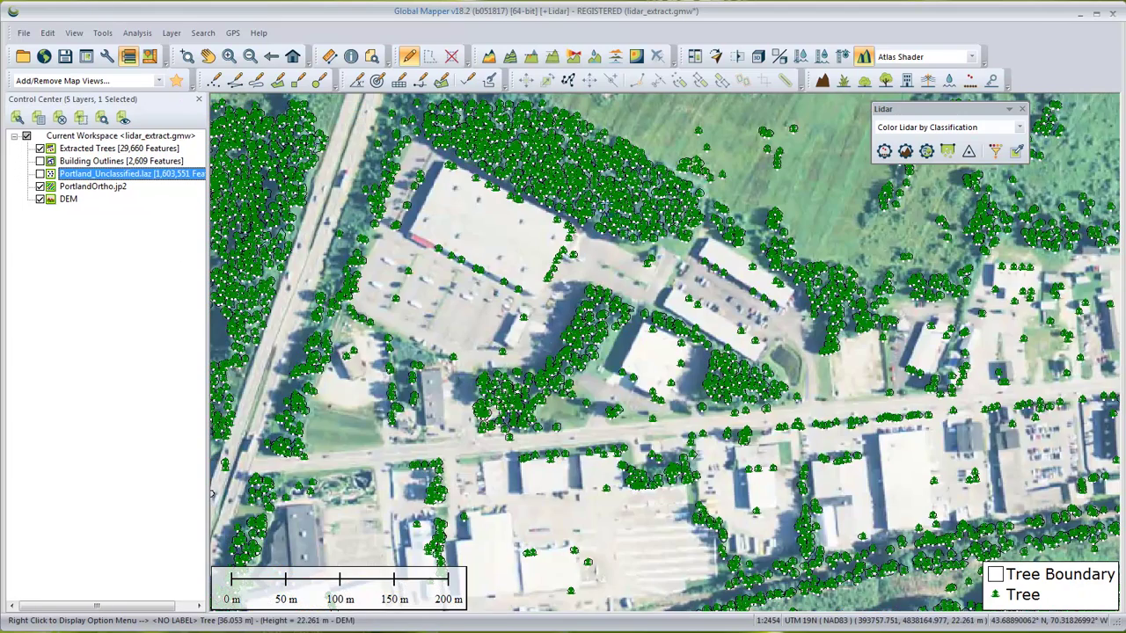
scroll(581, 150, "up", 2)
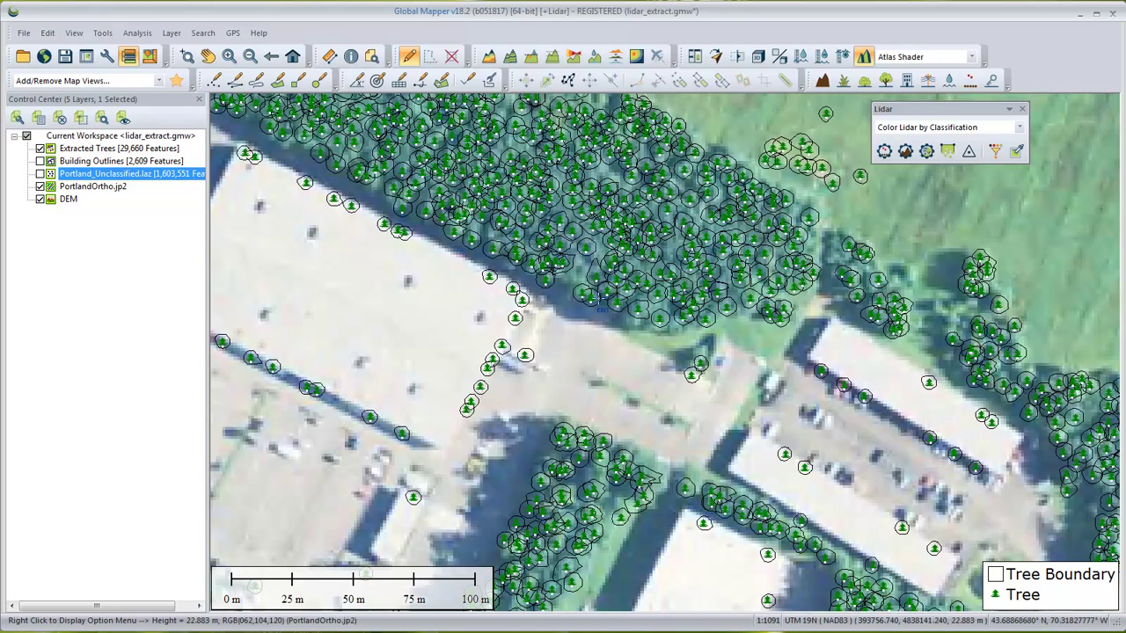
left_click(100, 151)
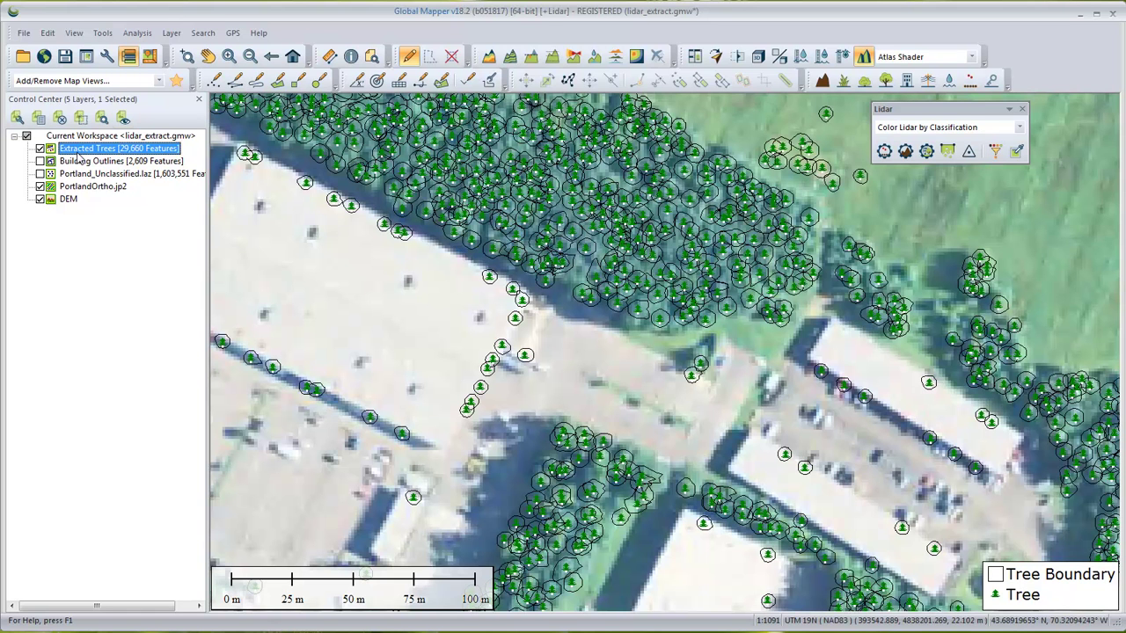
left_click(175, 37)
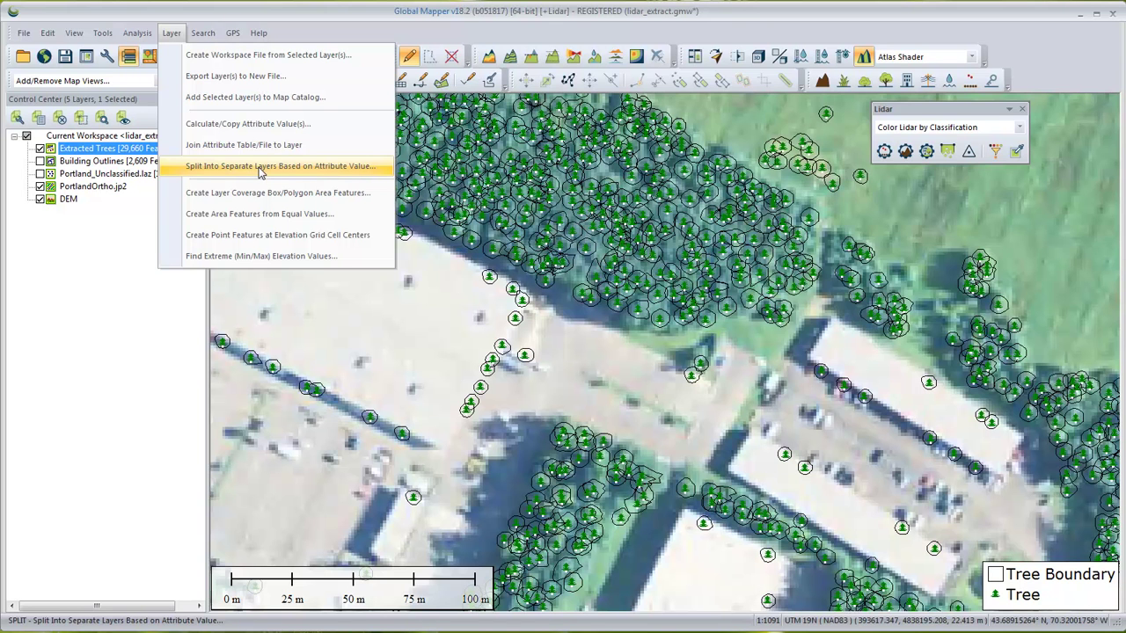
Split Extracted Trees on <Feature Type> into Tree and Unknown Area Type sublayers.
left_click(343, 167)
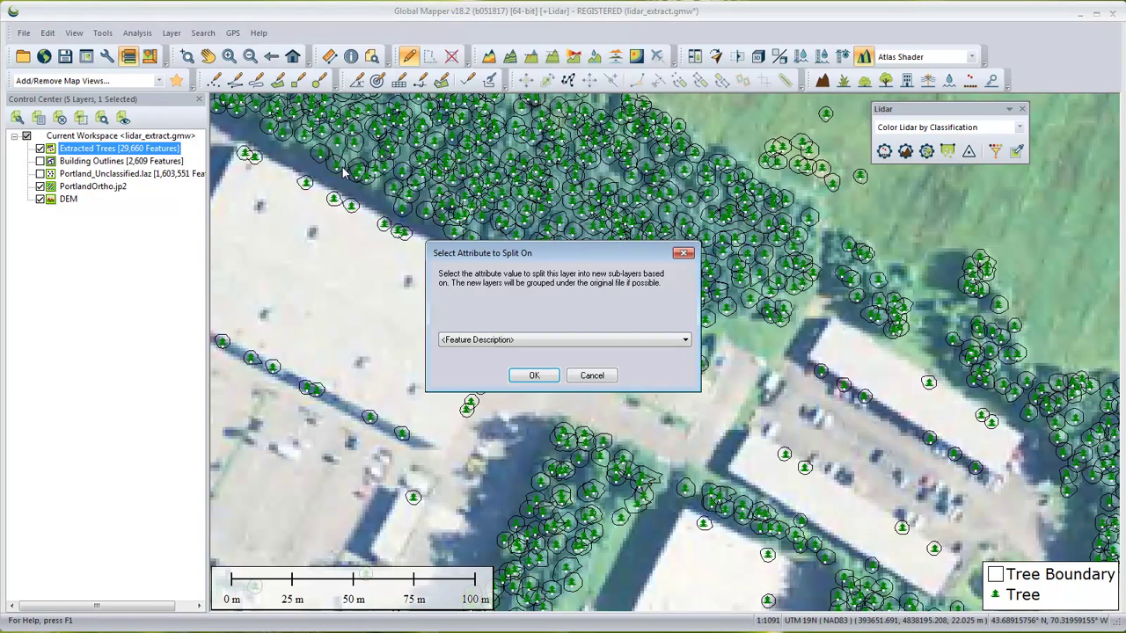
left_click(477, 341)
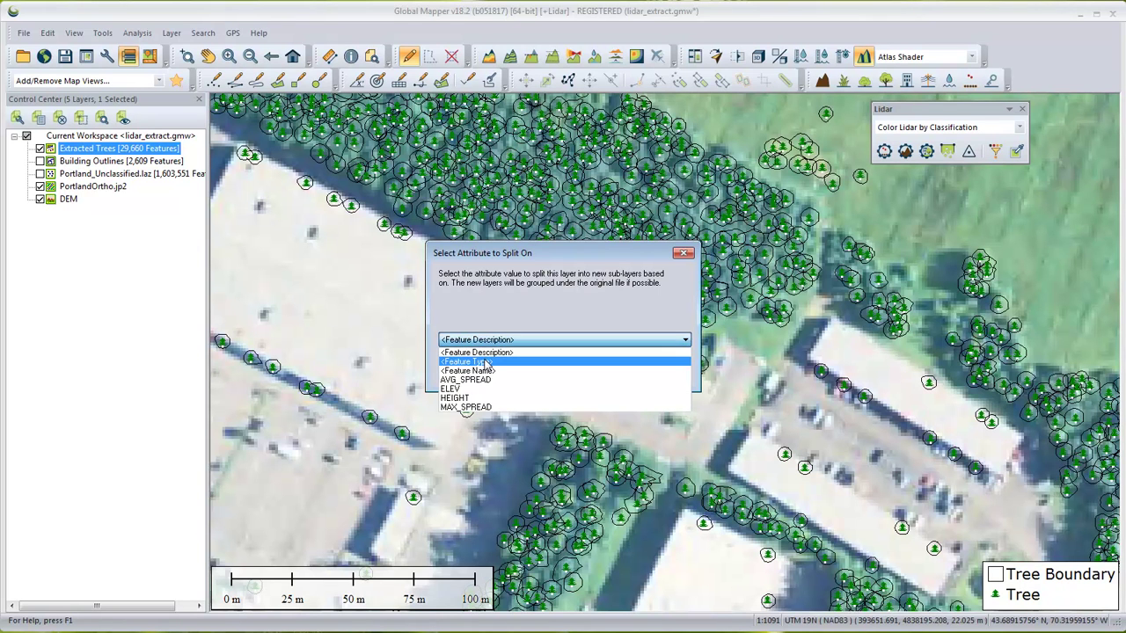
left_click(486, 363)
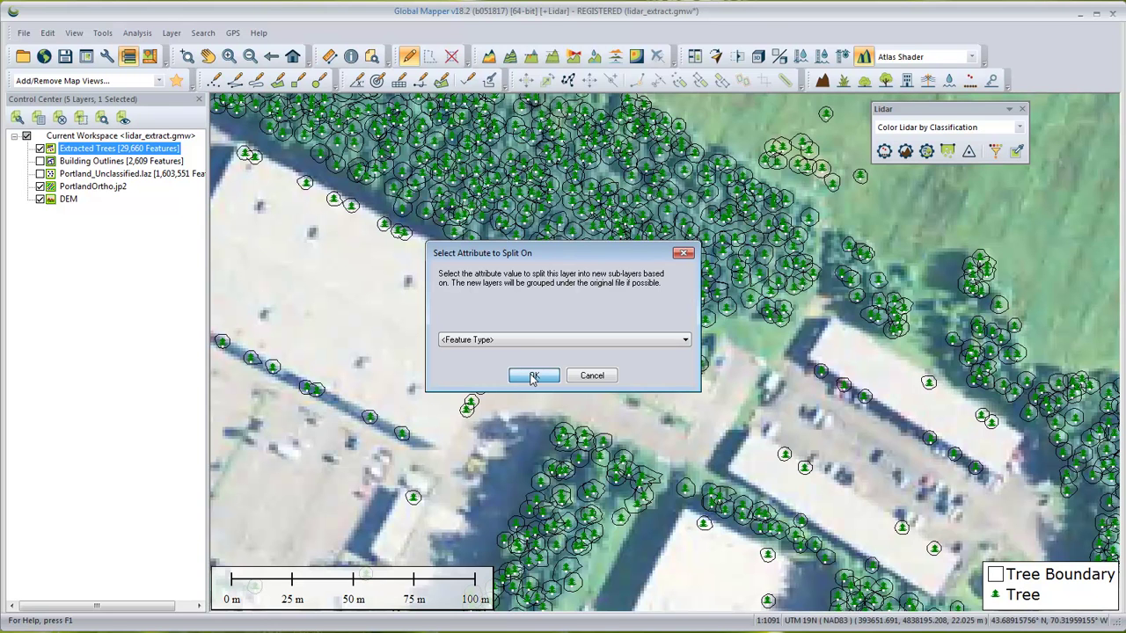
left_click(533, 376)
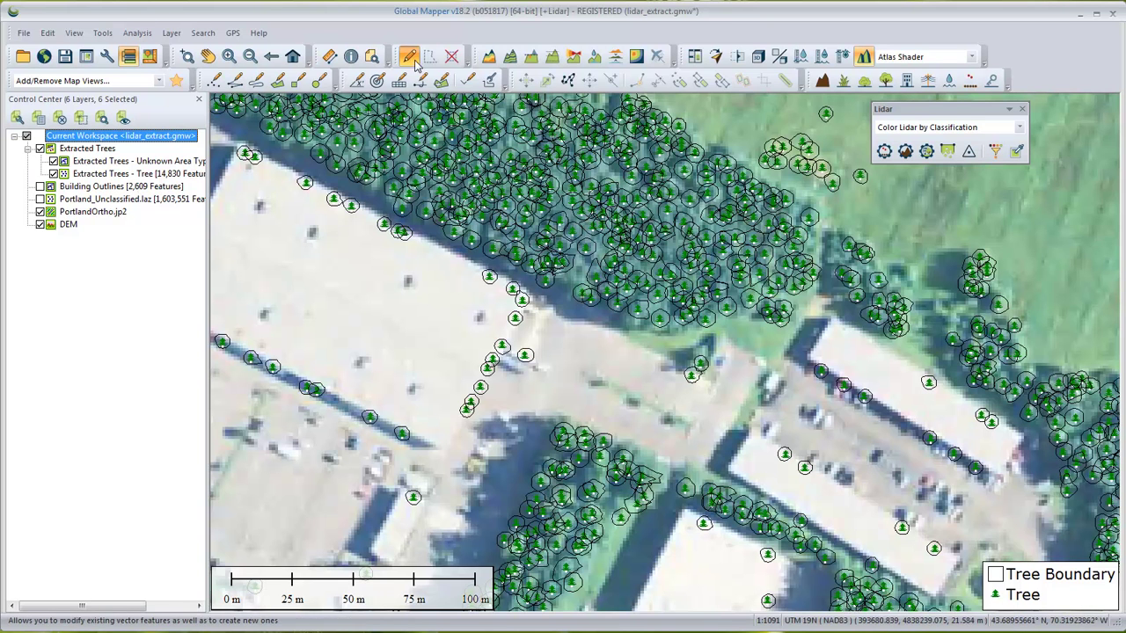
Inspect one tree point's attributes with the Feature Info tool.
left_click(351, 58)
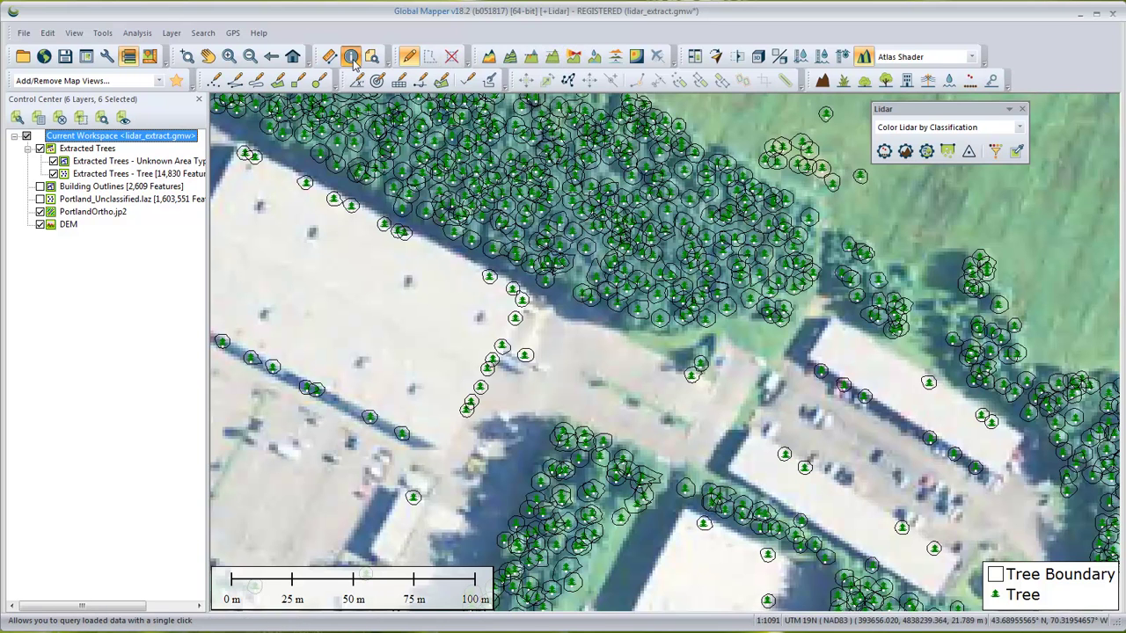
left_click(519, 323)
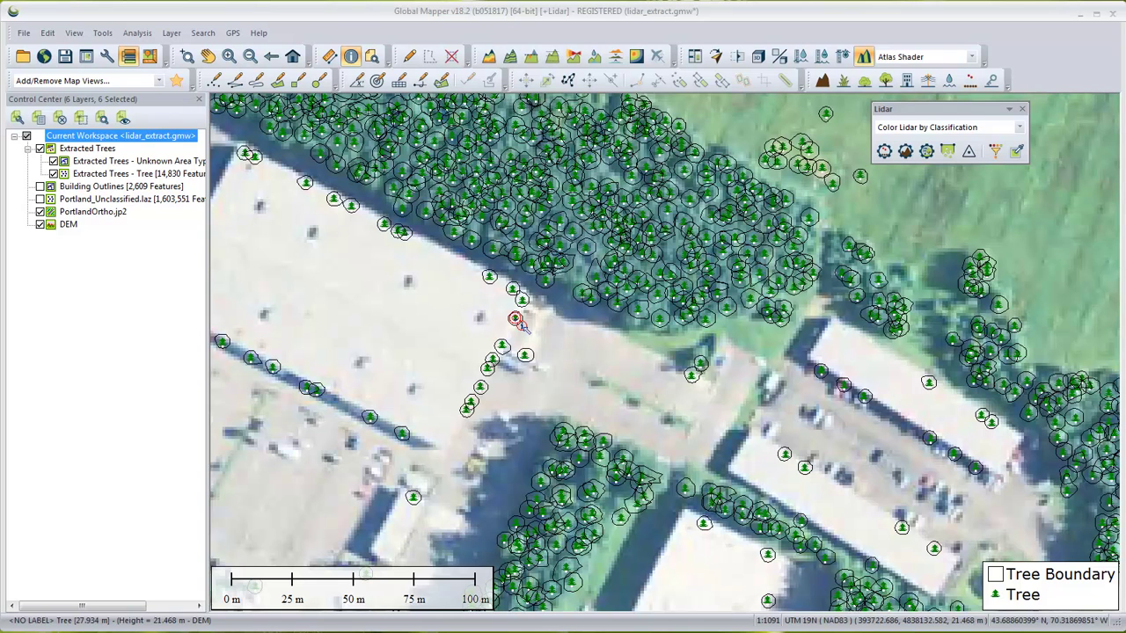
left_click_drag(132, 195, 966, 199)
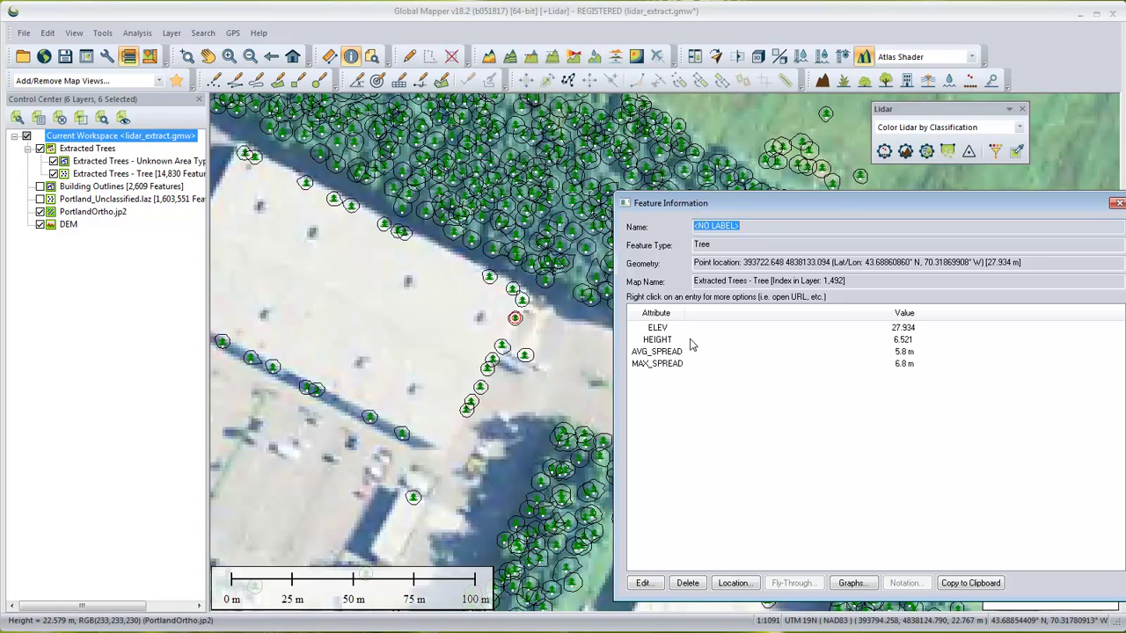
left_click(1118, 203)
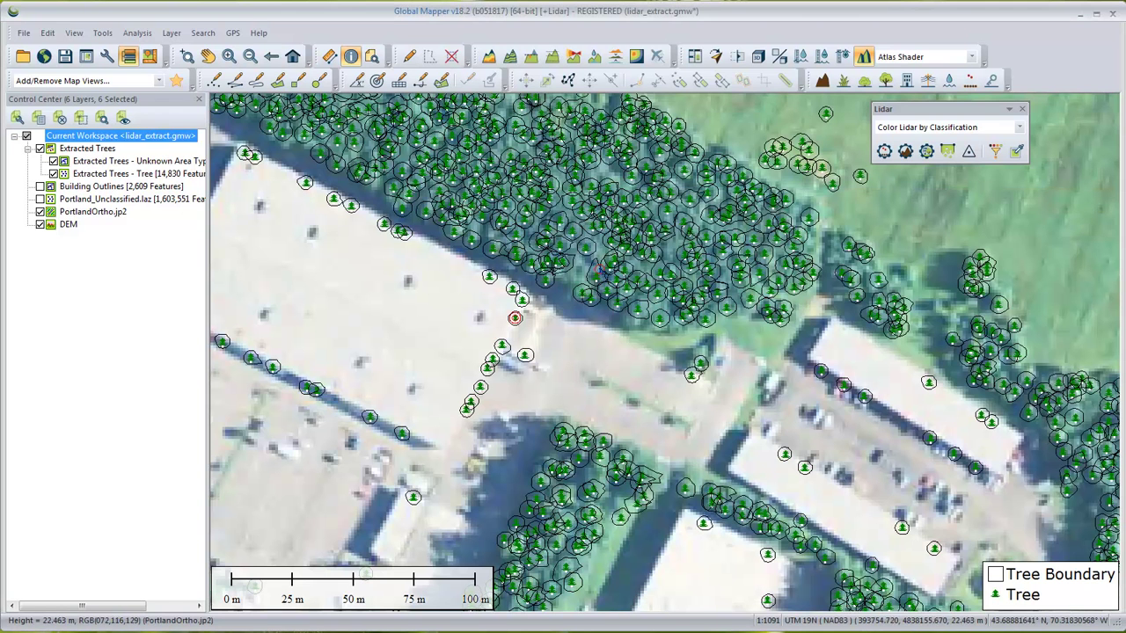
Inspect a tree boundary polygon's attributes, then open Search Vector Data.
left_click(596, 274)
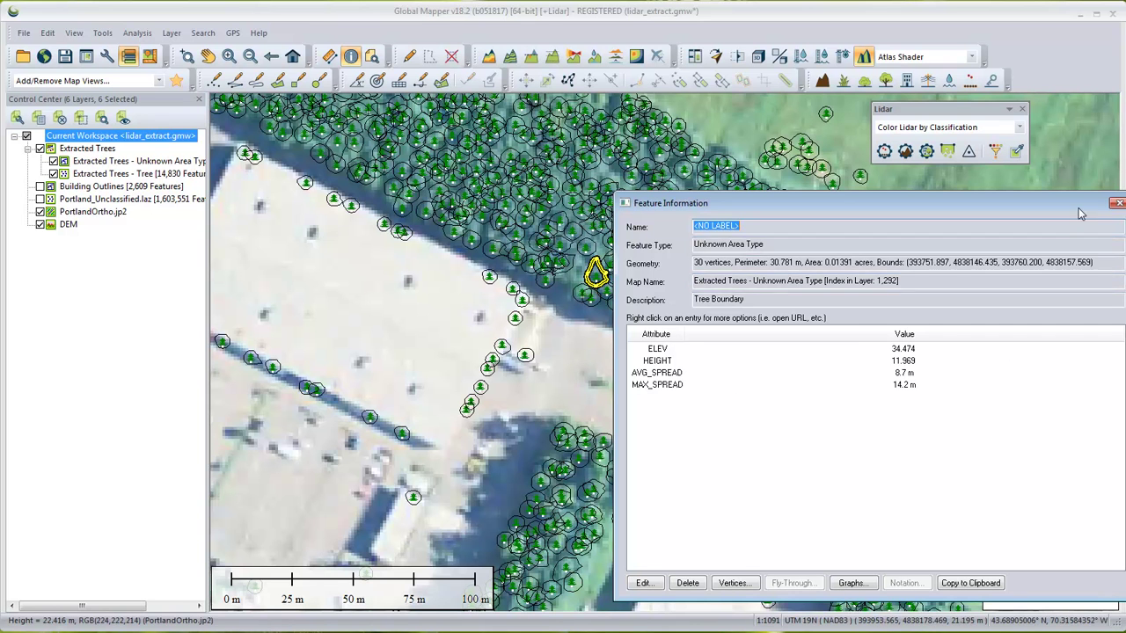
left_click_drag(1079, 210, 955, 173)
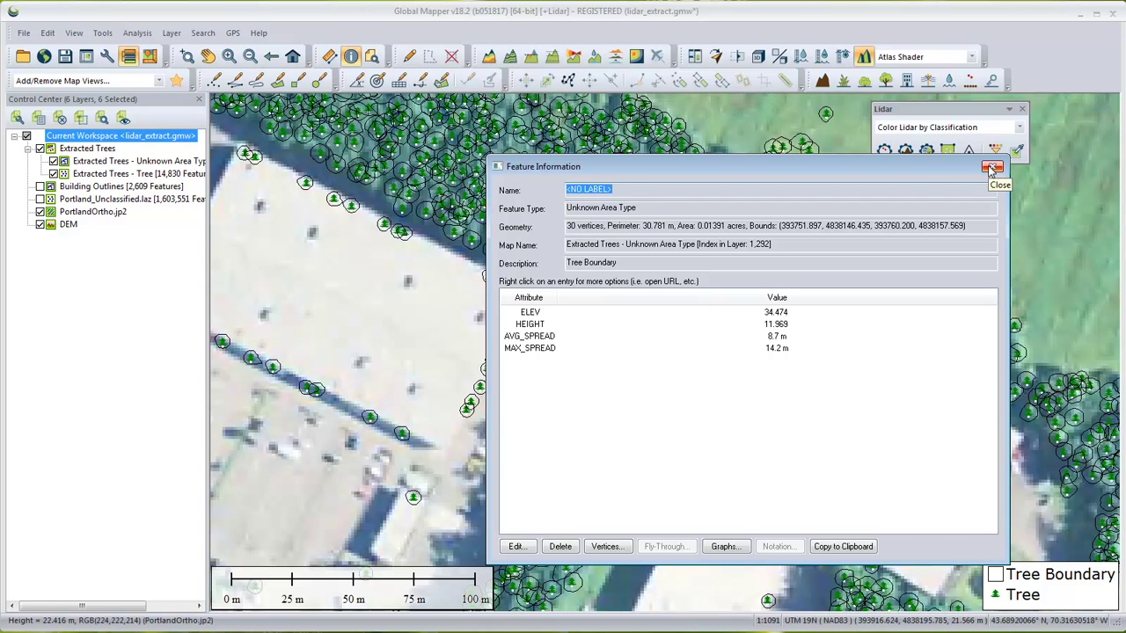
left_click(993, 169)
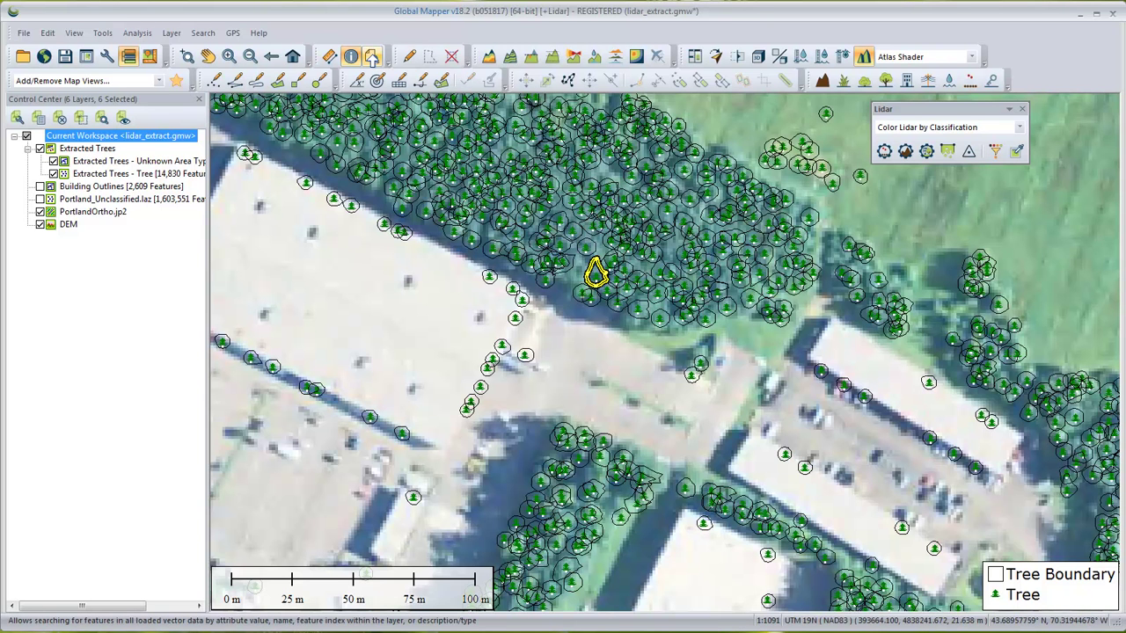
left_click(373, 56)
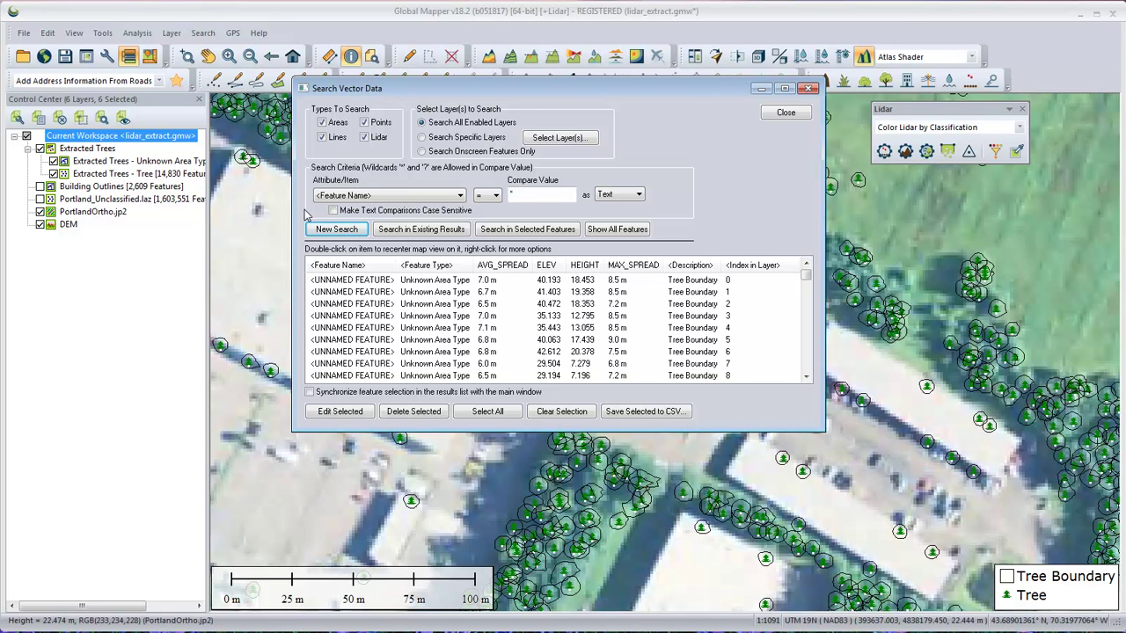
Set up a search excluding areas for HEIGHT greater than 15, compared as a Number.
left_click(322, 123)
left_click(398, 196)
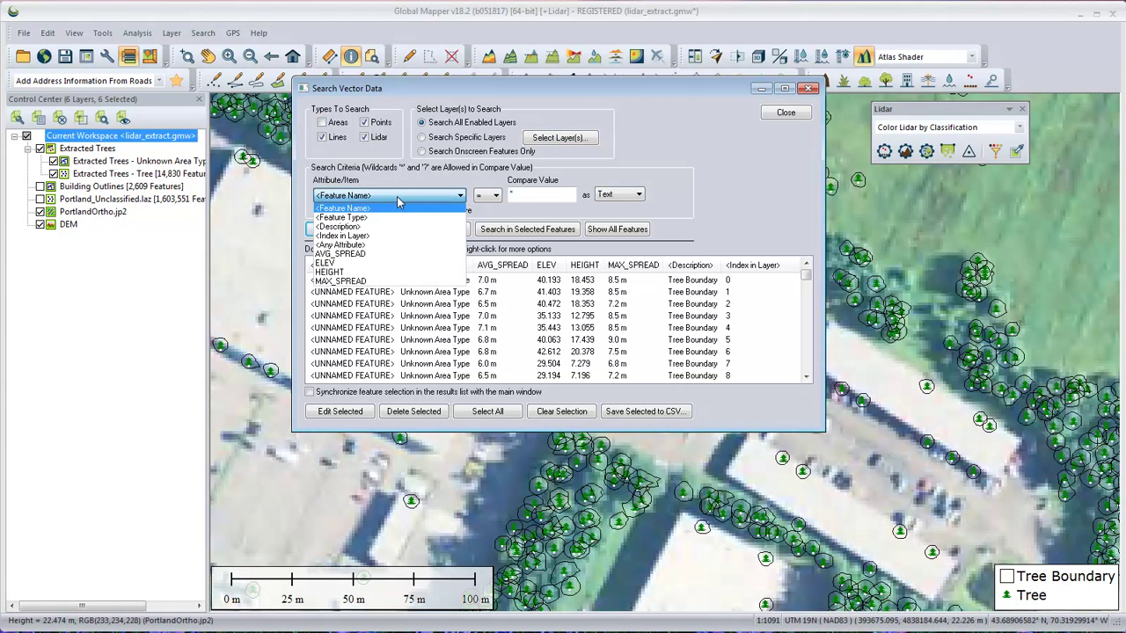
left_click(391, 275)
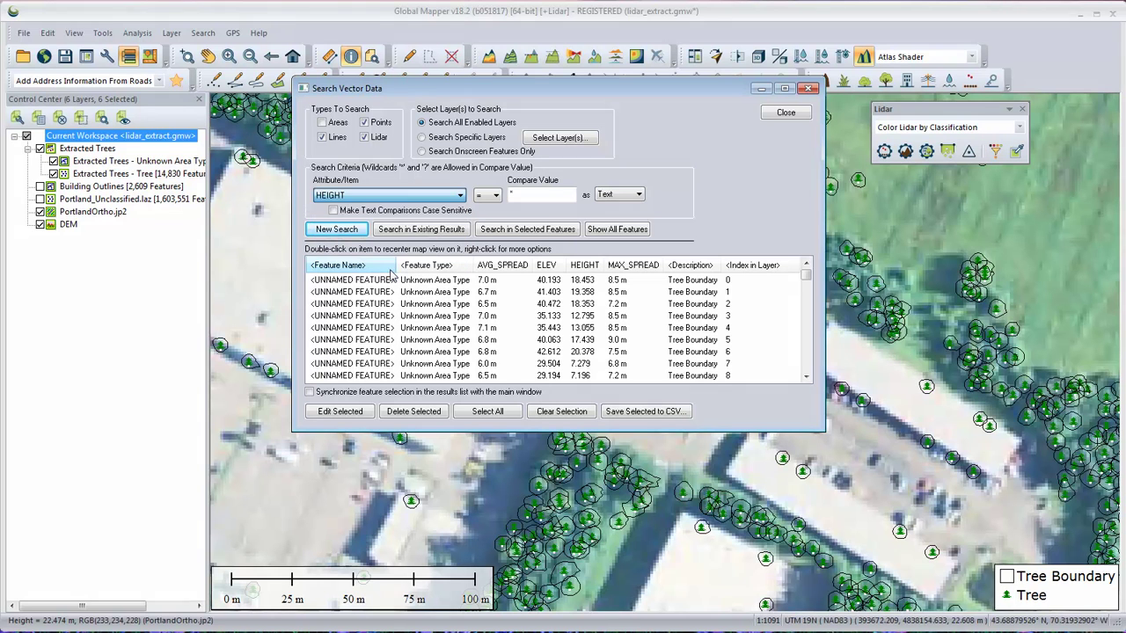
left_click(489, 195)
left_click(489, 235)
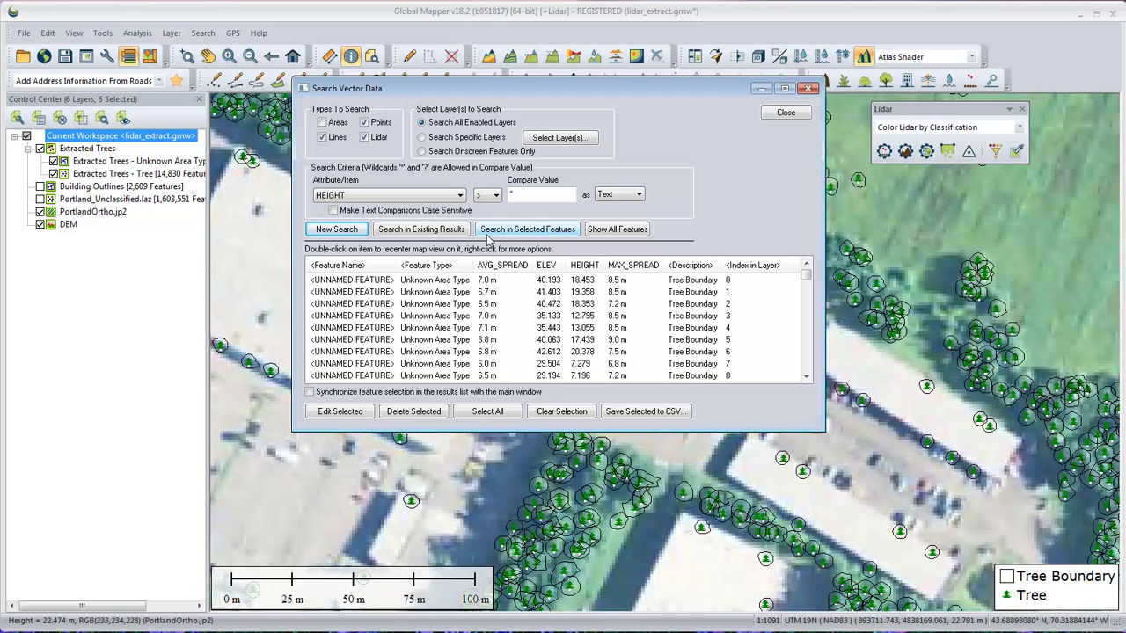
double_click(548, 194)
type("15")
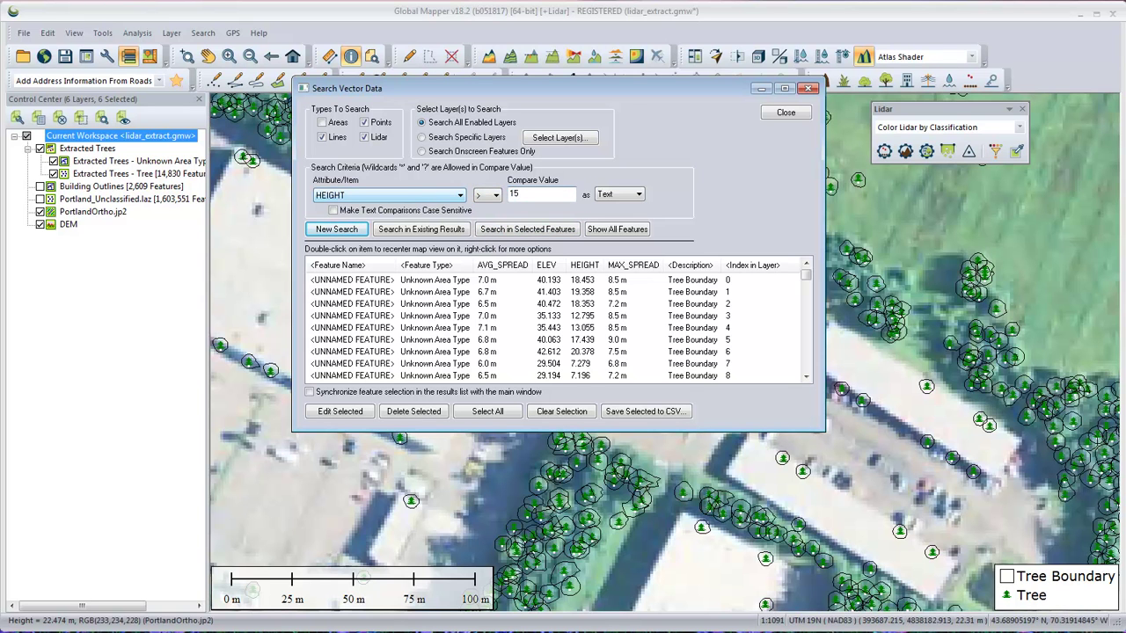
left_click(623, 194)
left_click(616, 217)
Run the search, select all 10,258 results, and synchronize the selection onto the map.
left_click(339, 230)
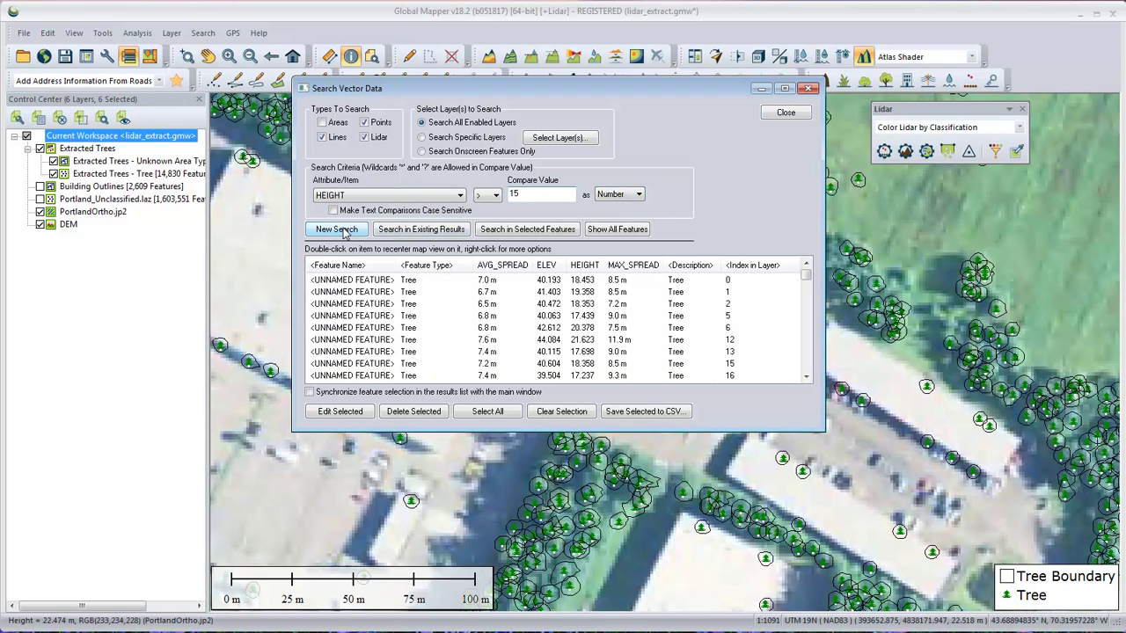
left_click(501, 419)
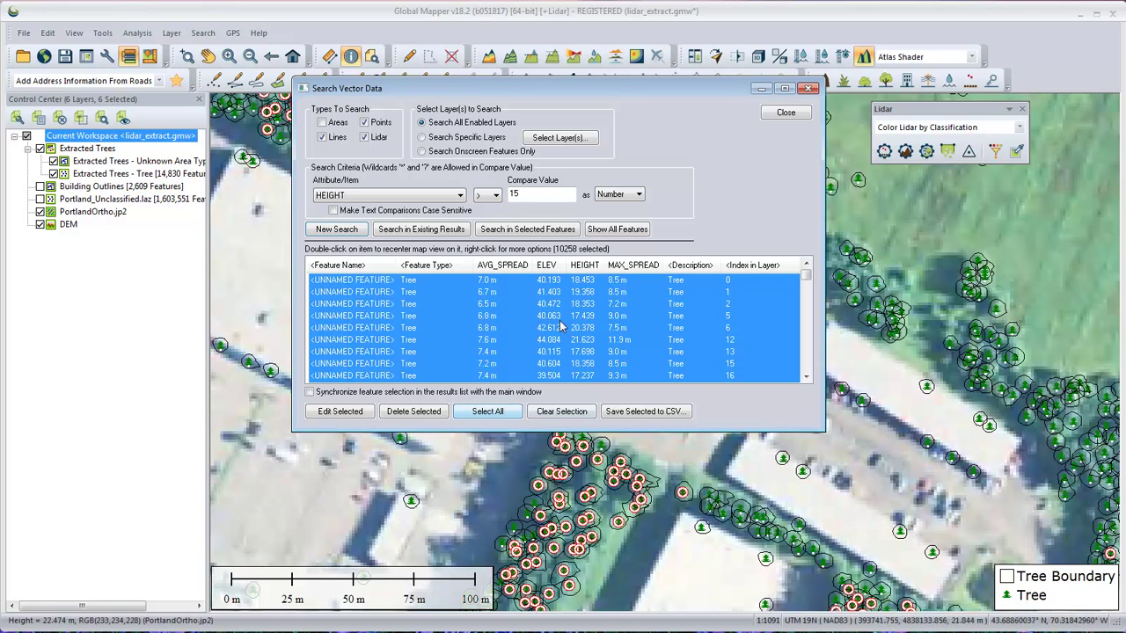
scroll(560, 326, "down", 1)
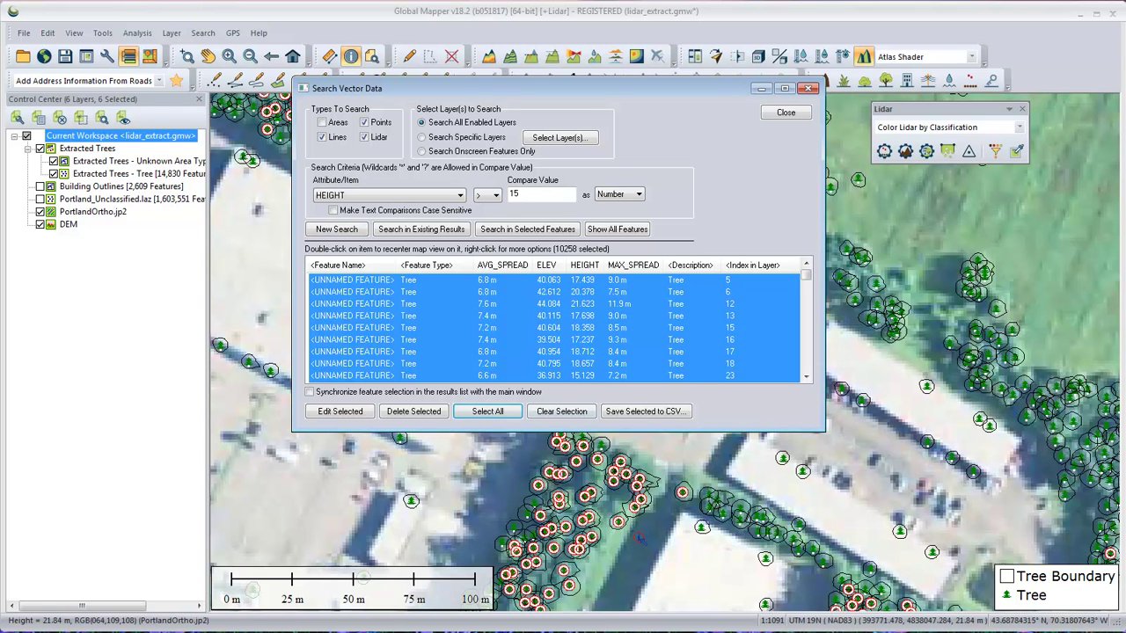
left_click(309, 393)
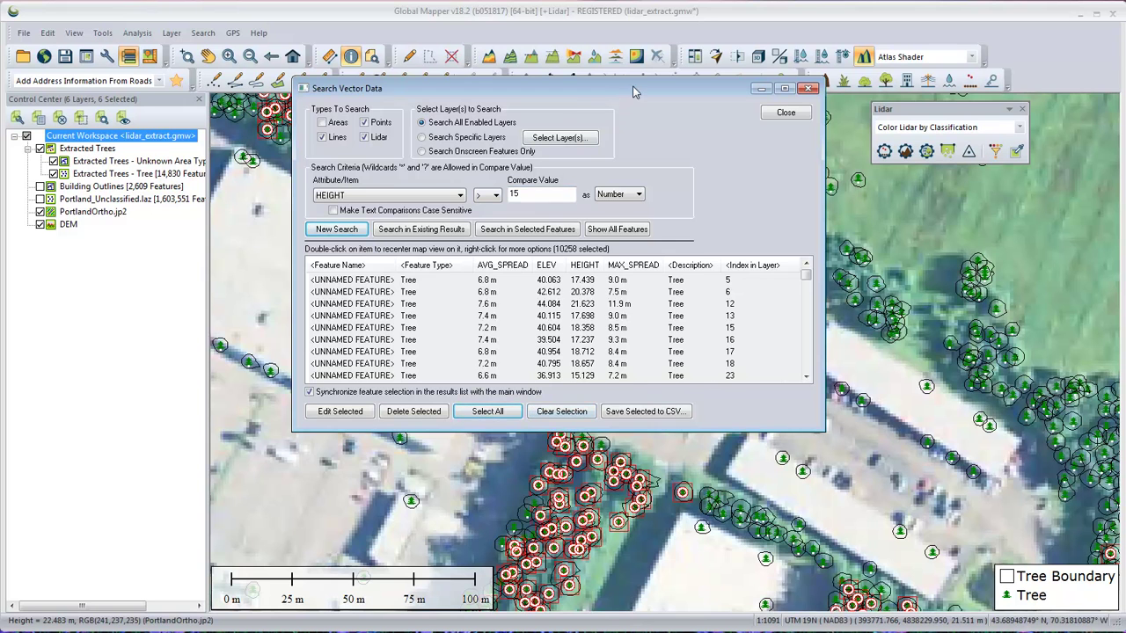
left_click(762, 88)
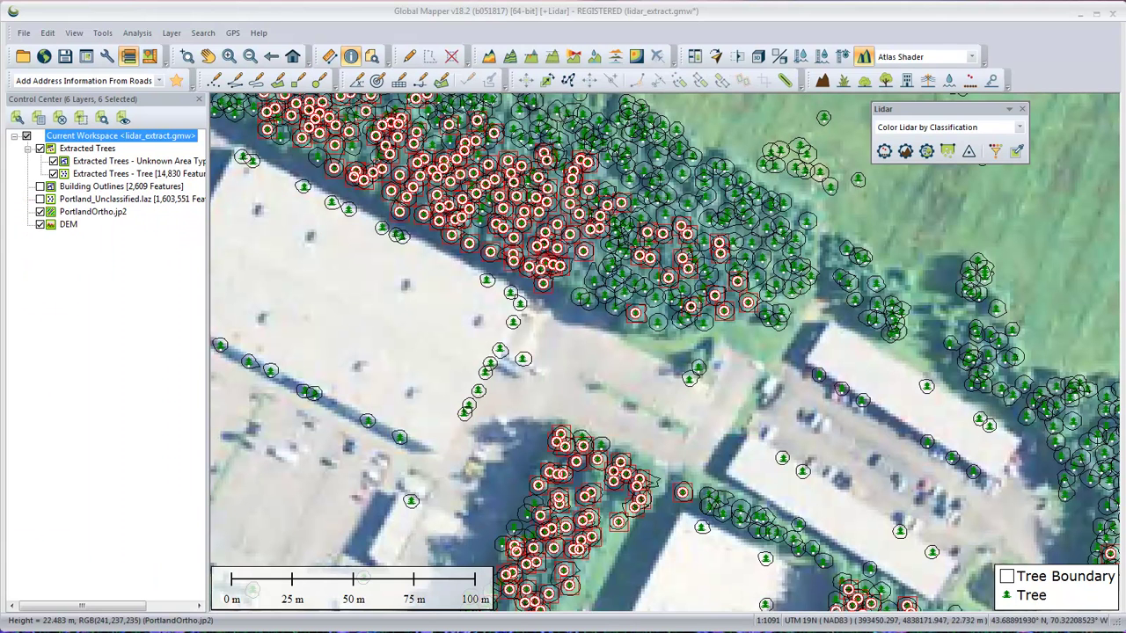
Zoom out, close the Search Vector Data window, and clear the tall-tree selection.
scroll(631, 447, "down", 3)
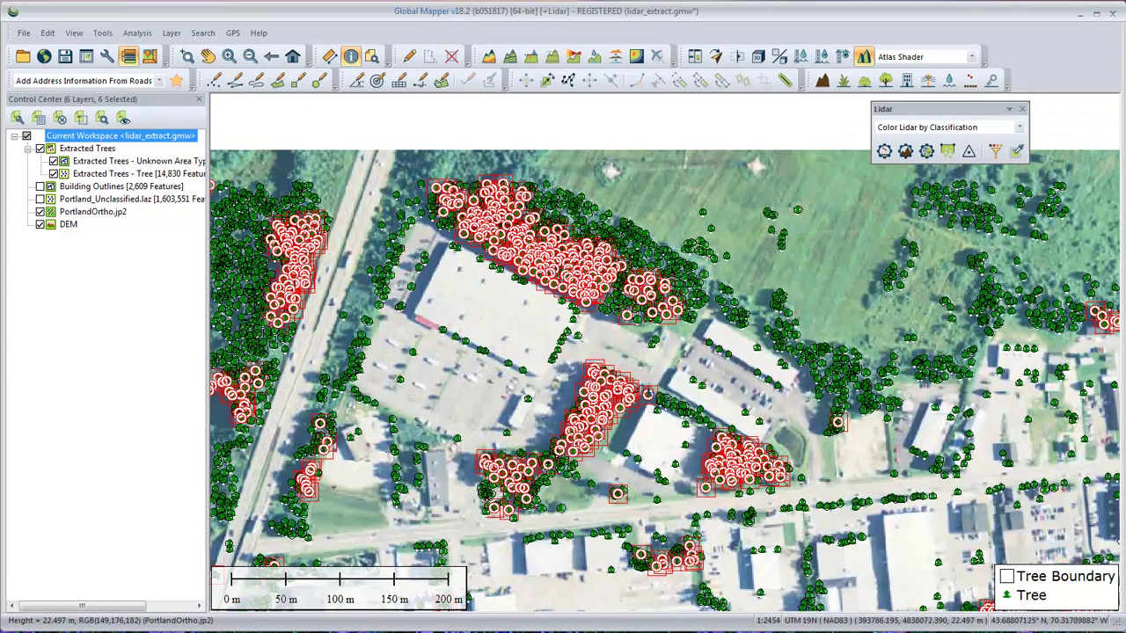
key("ctrl+f")
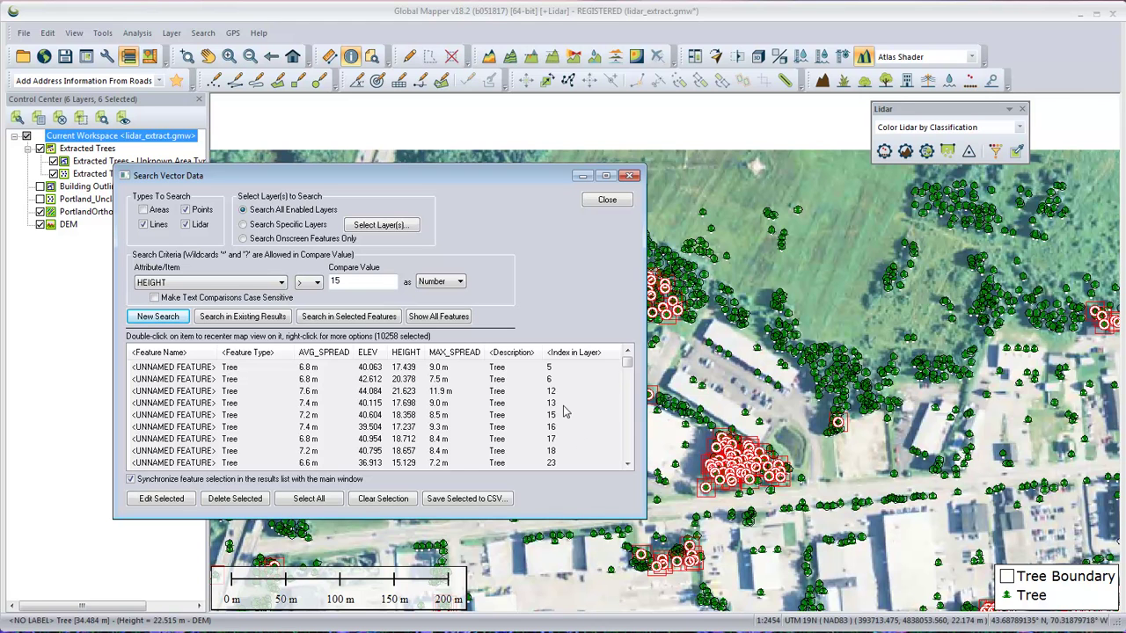
left_click(606, 201)
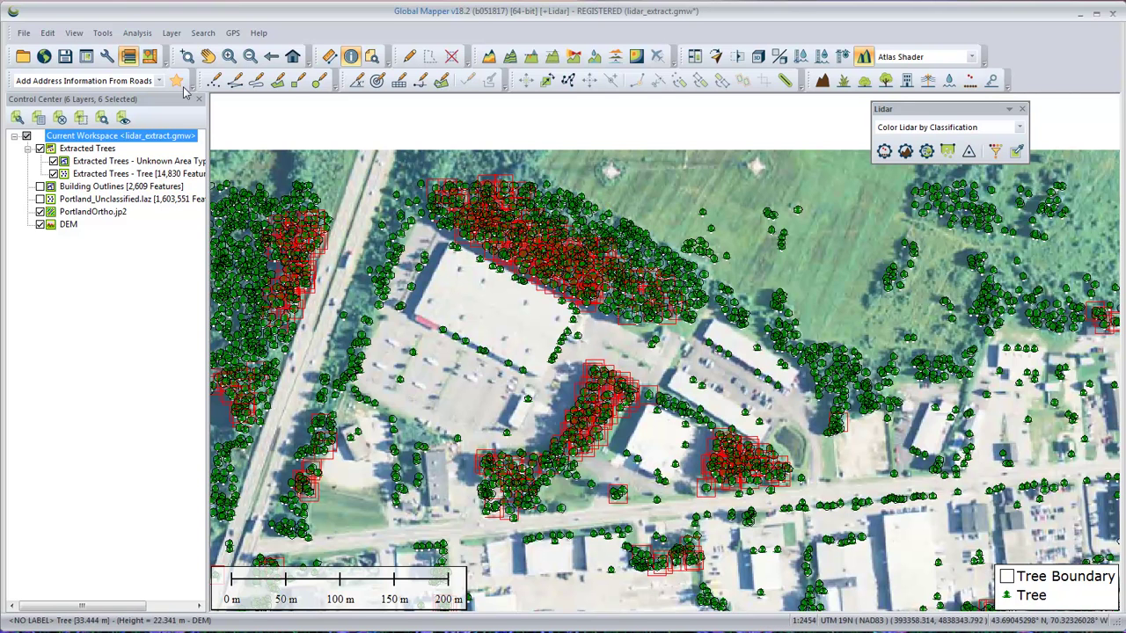
left_click(451, 56)
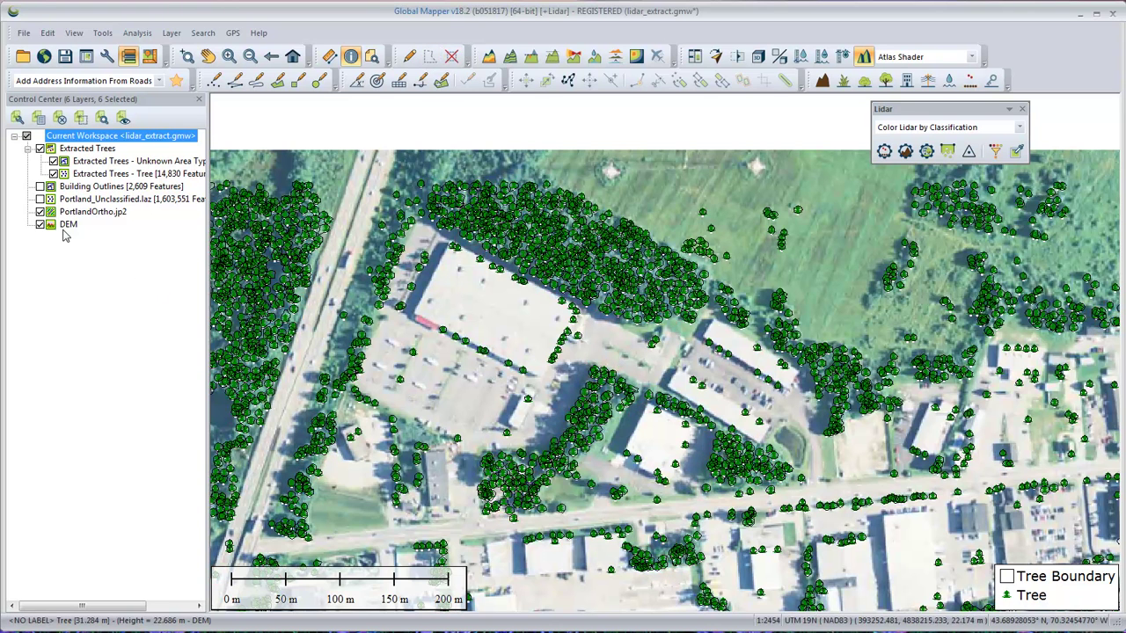
Turn off Extracted Trees - Unknown Area Type and turn on Building Outlines.
left_click(53, 162)
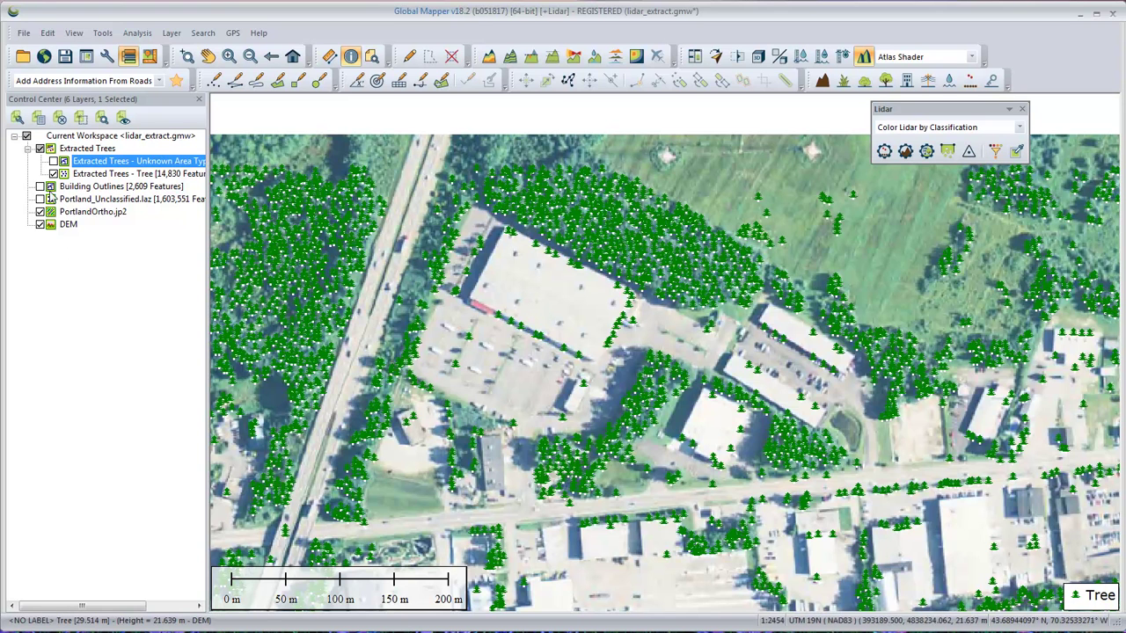
left_click(40, 187)
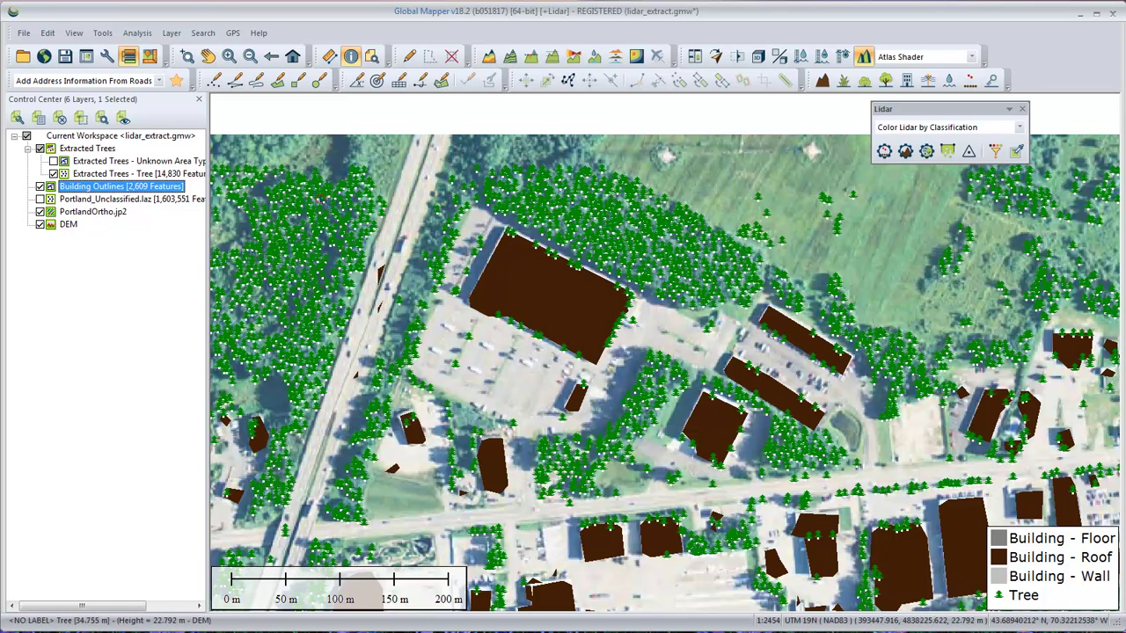
In Configuration > Point Styles, give the Tree point type the Tree (Stylized Pine) 3D model.
left_click(108, 58)
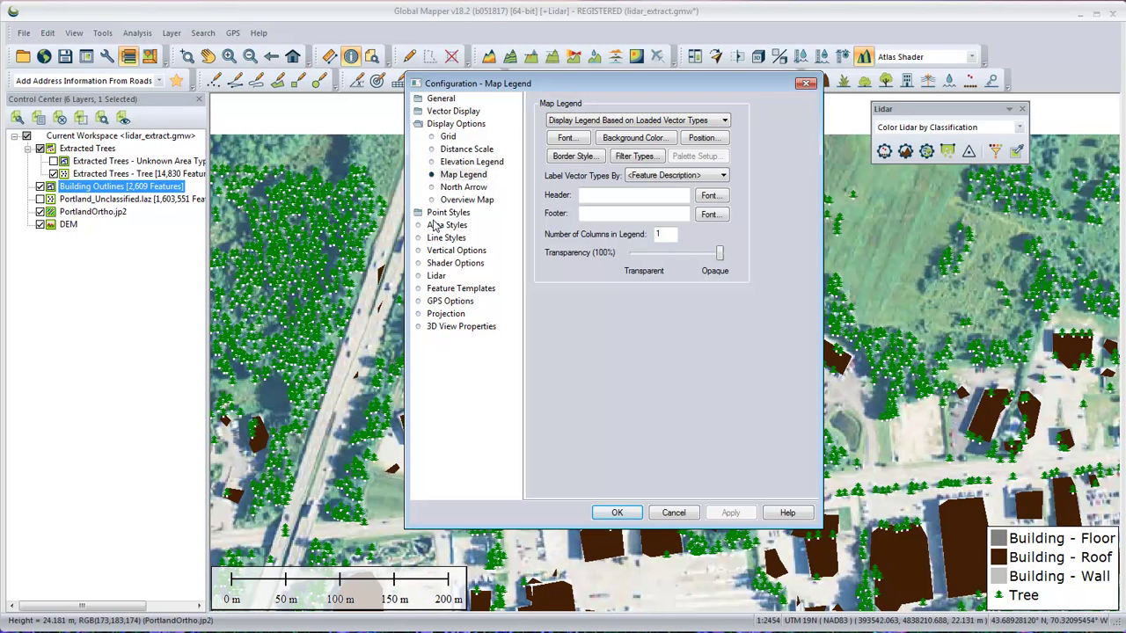
left_click(446, 213)
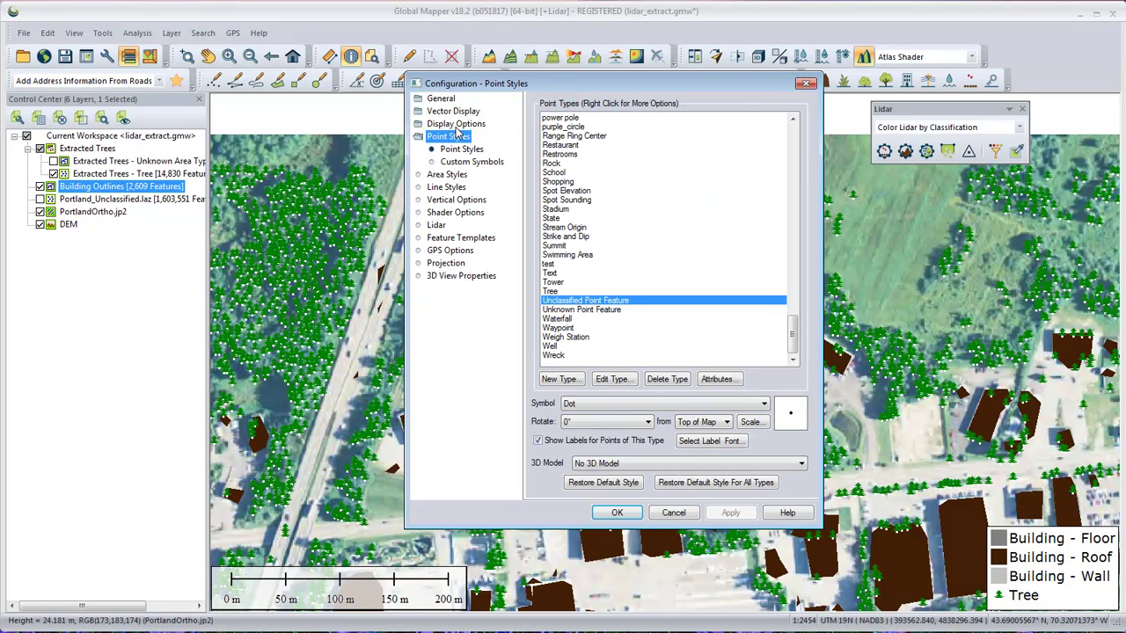
left_click(559, 292)
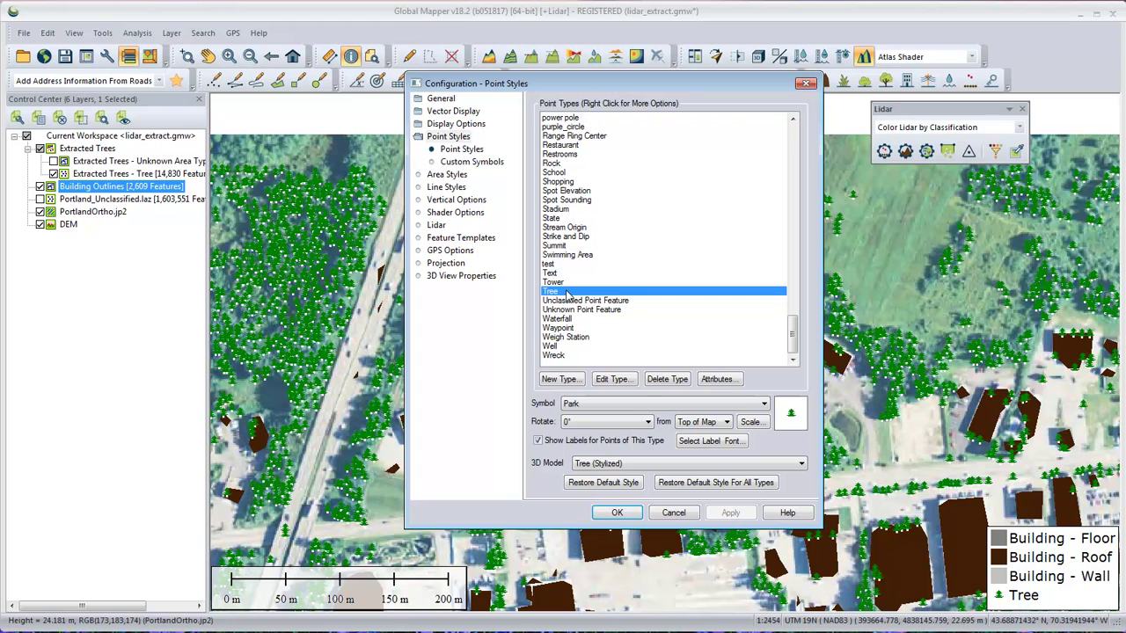
left_click(637, 466)
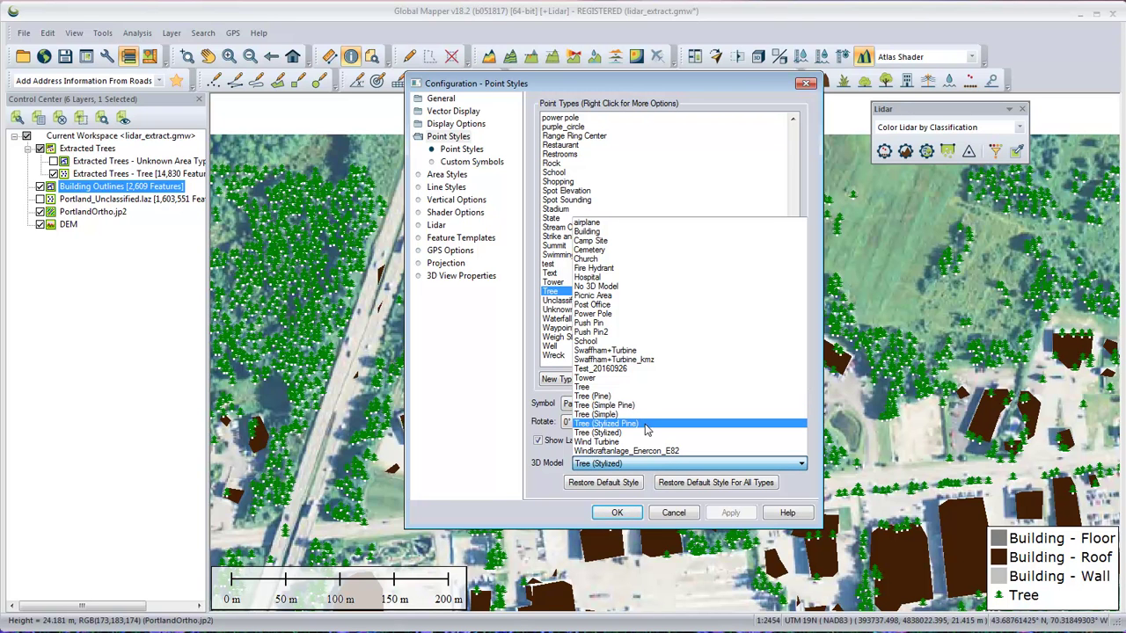
left_click(645, 424)
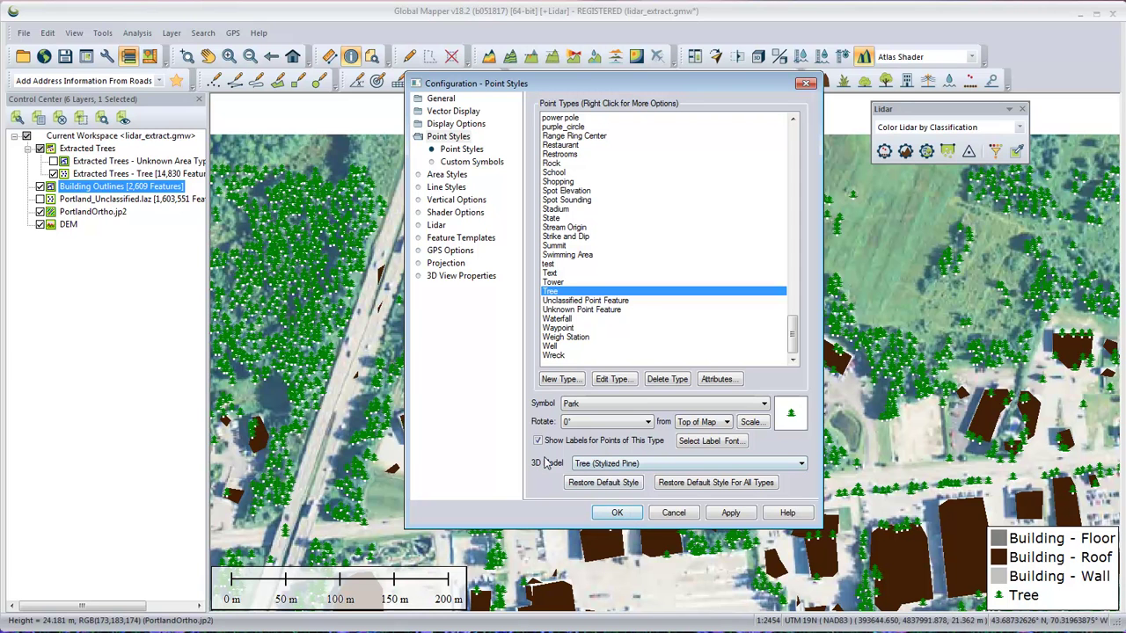
left_click(617, 515)
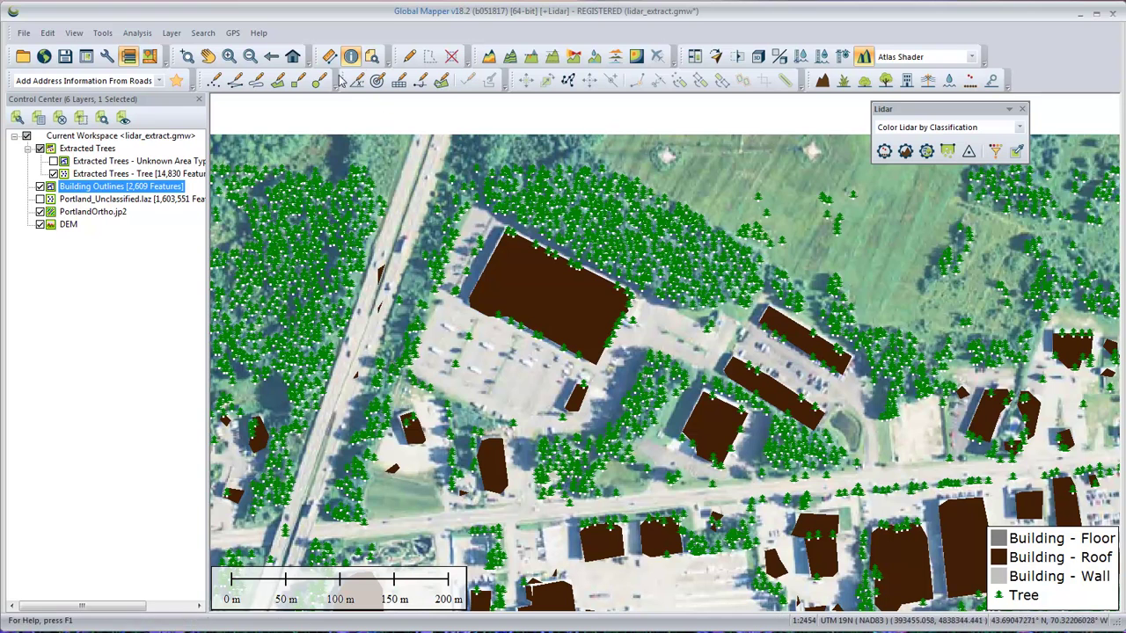
Open the 3D View to check the buildings and trees.
left_click(758, 57)
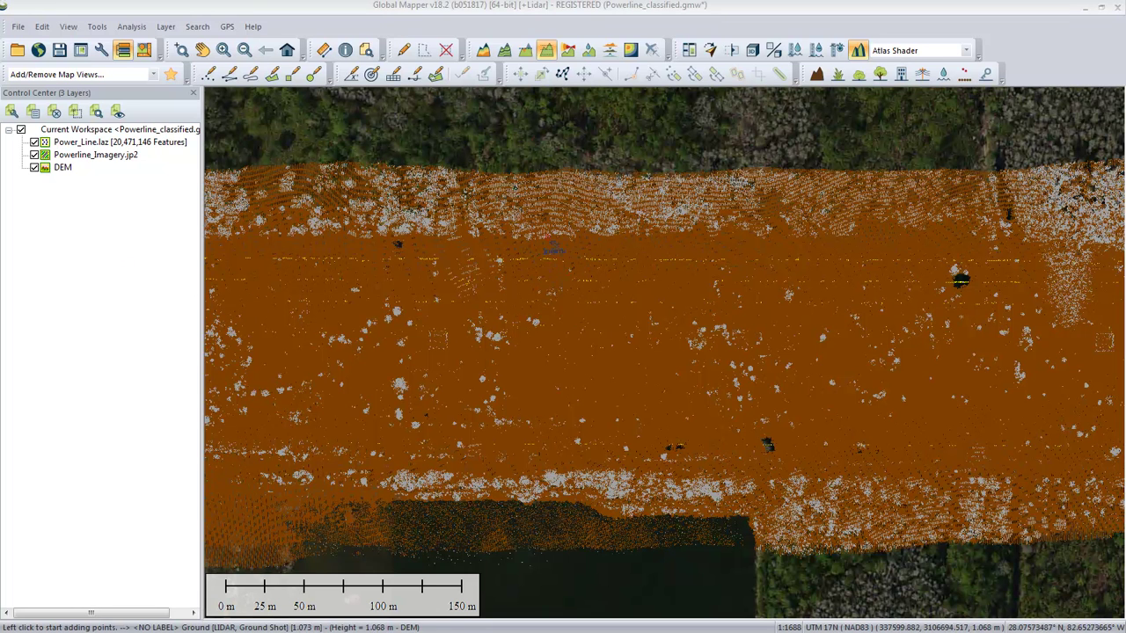
left_click(548, 51)
left_click(323, 352)
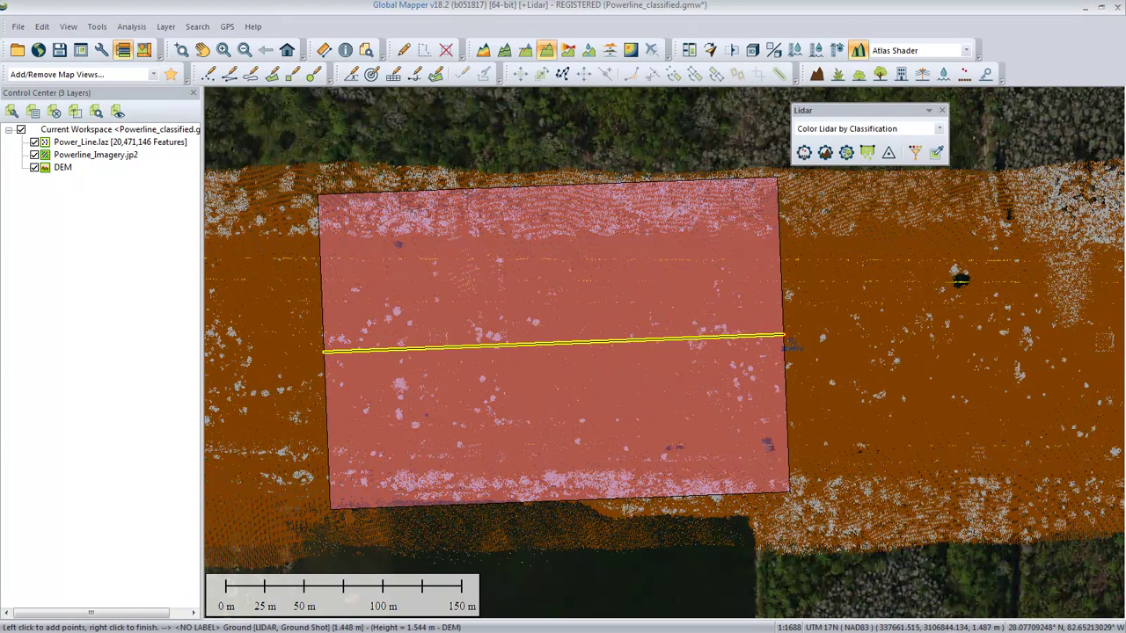
right_click(834, 345)
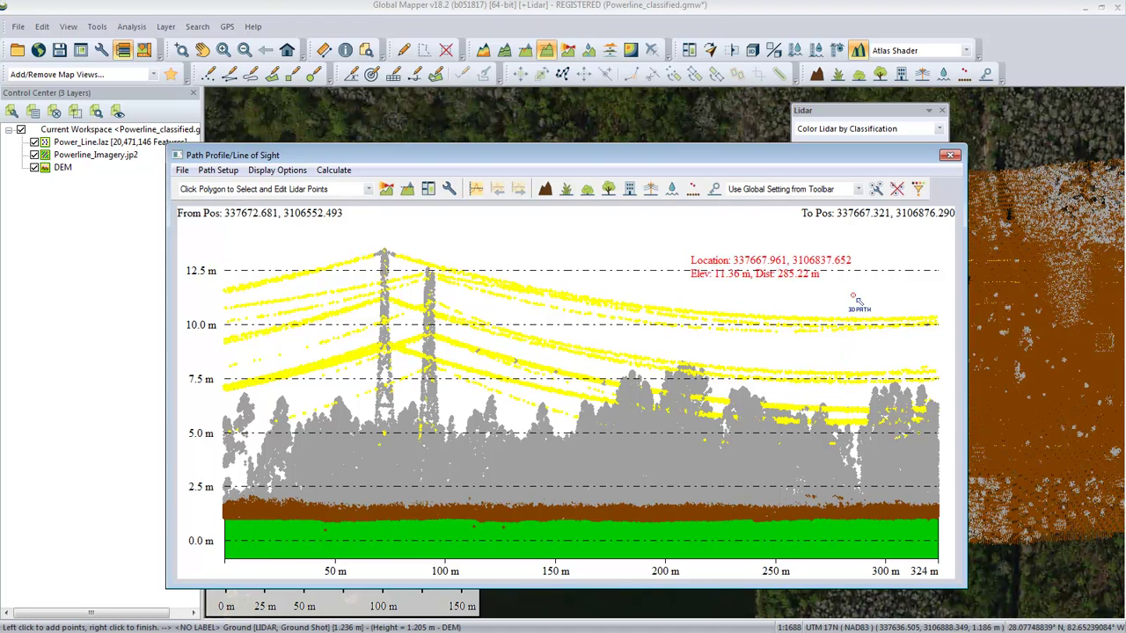
left_click(949, 155)
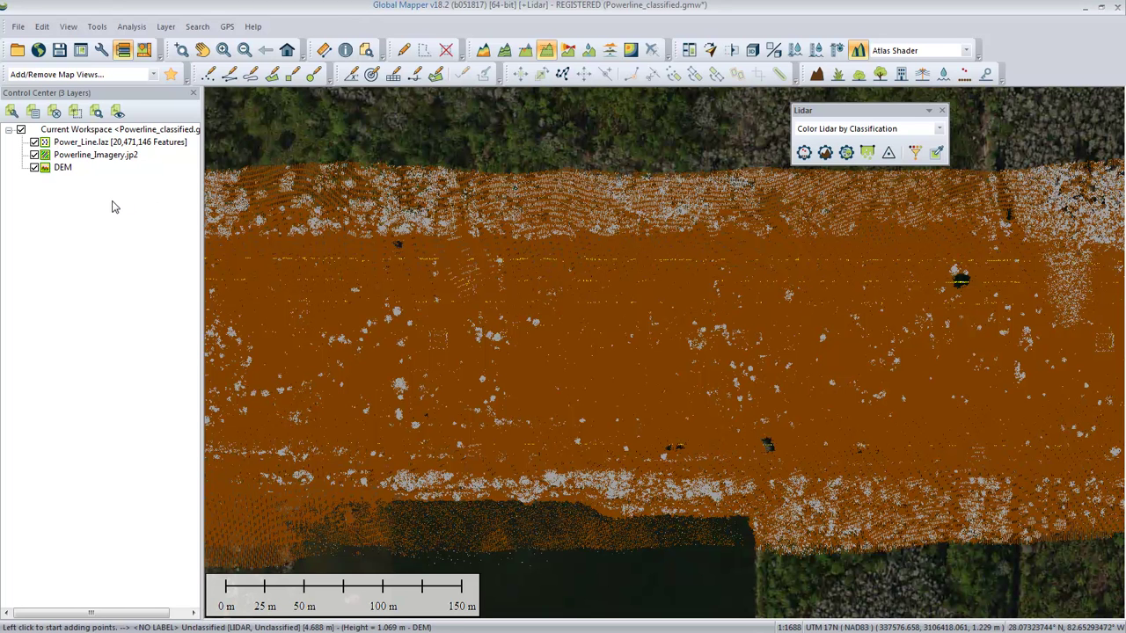
Extract powerline features only from Power_Line.laz, tree extraction off, yielding 568 Extracted Powerlines.
left_click(867, 154)
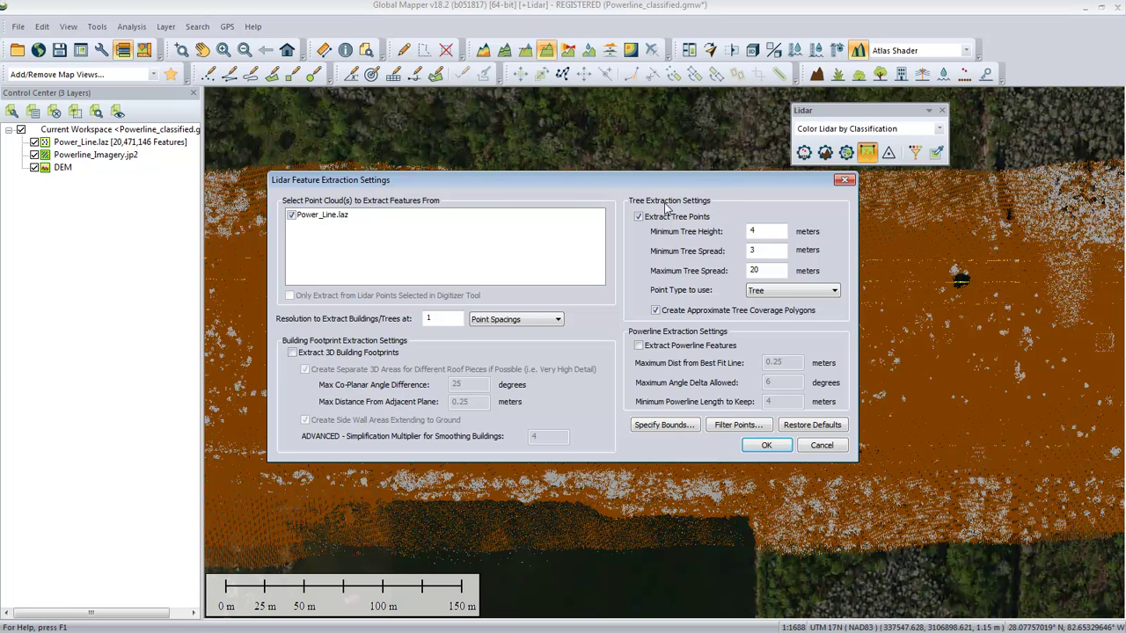
left_click(639, 217)
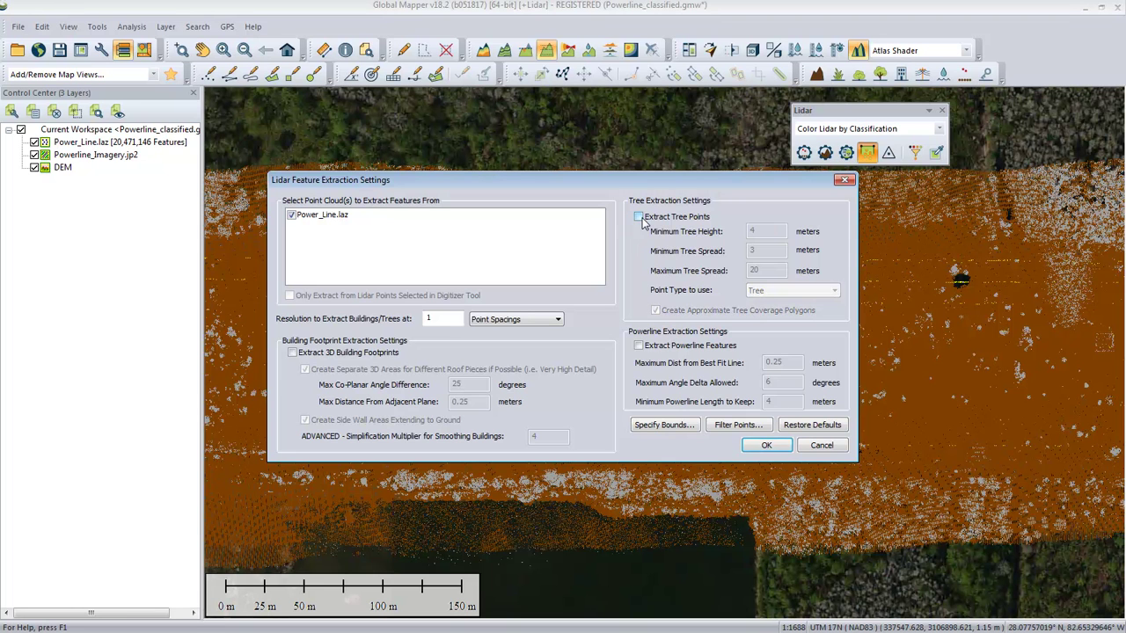
left_click(640, 346)
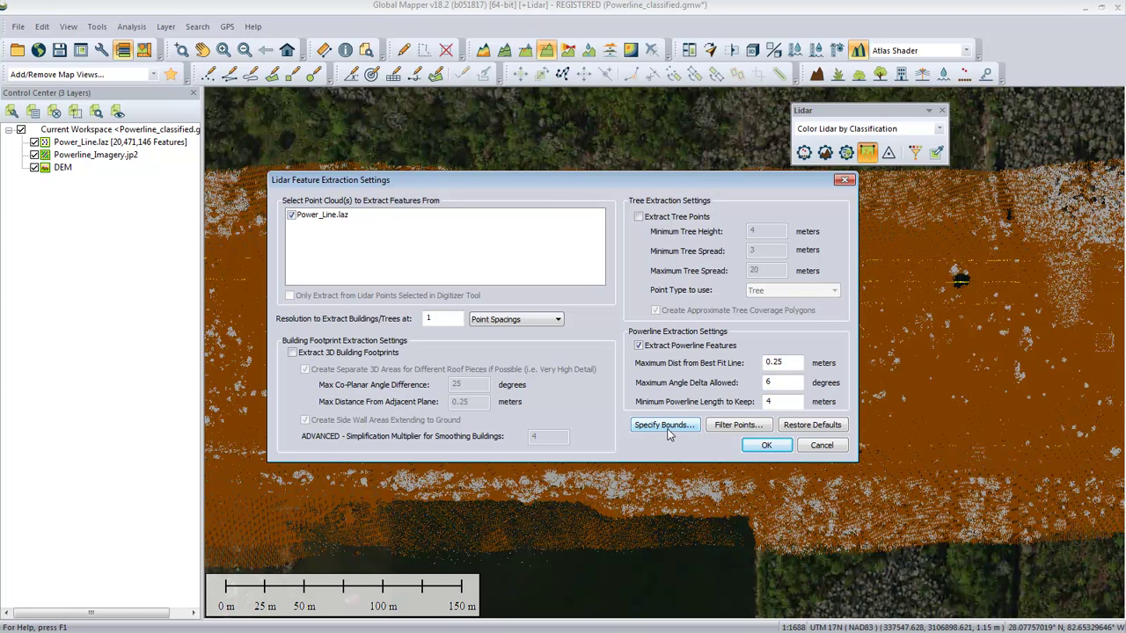
left_click(767, 446)
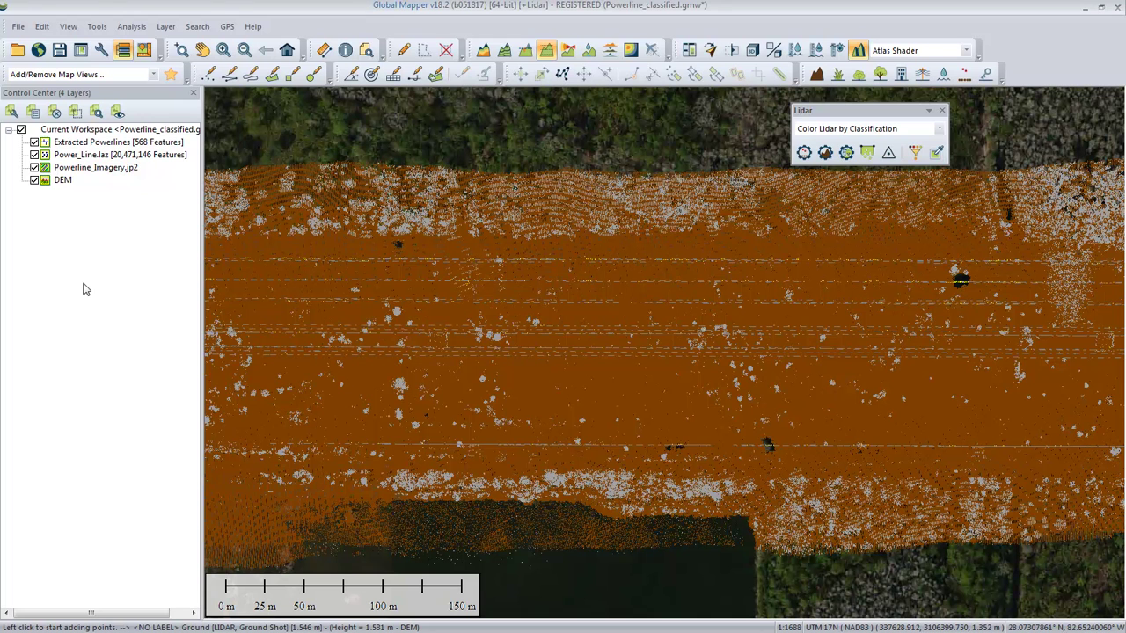
Hide the Power_Line.laz point cloud so the extracted powerlines show over the imagery.
left_click(34, 154)
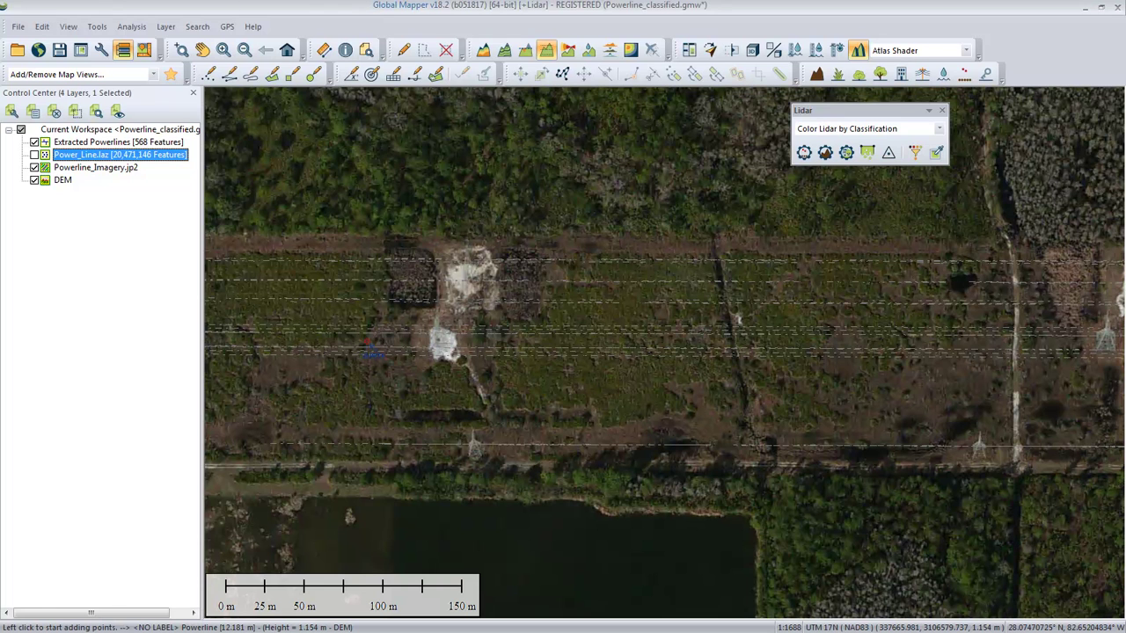
Show the extracted powerlines in the 3D View, orbited to look along the corridor.
left_click(753, 52)
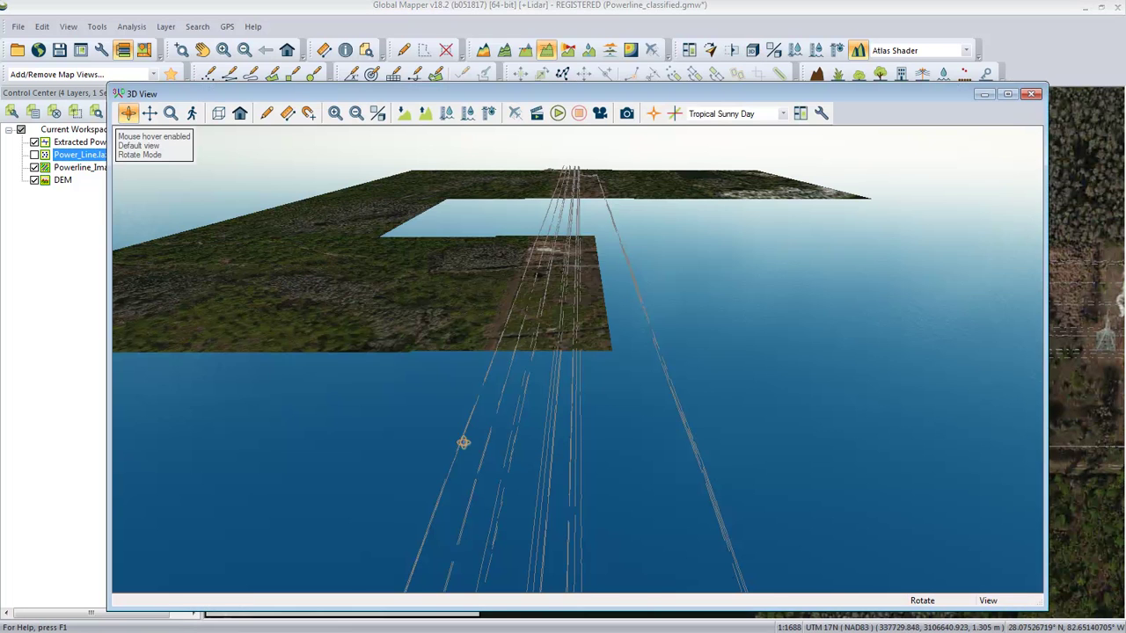
left_click_drag(554, 503, 498, 500)
left_click_drag(576, 485, 486, 394)
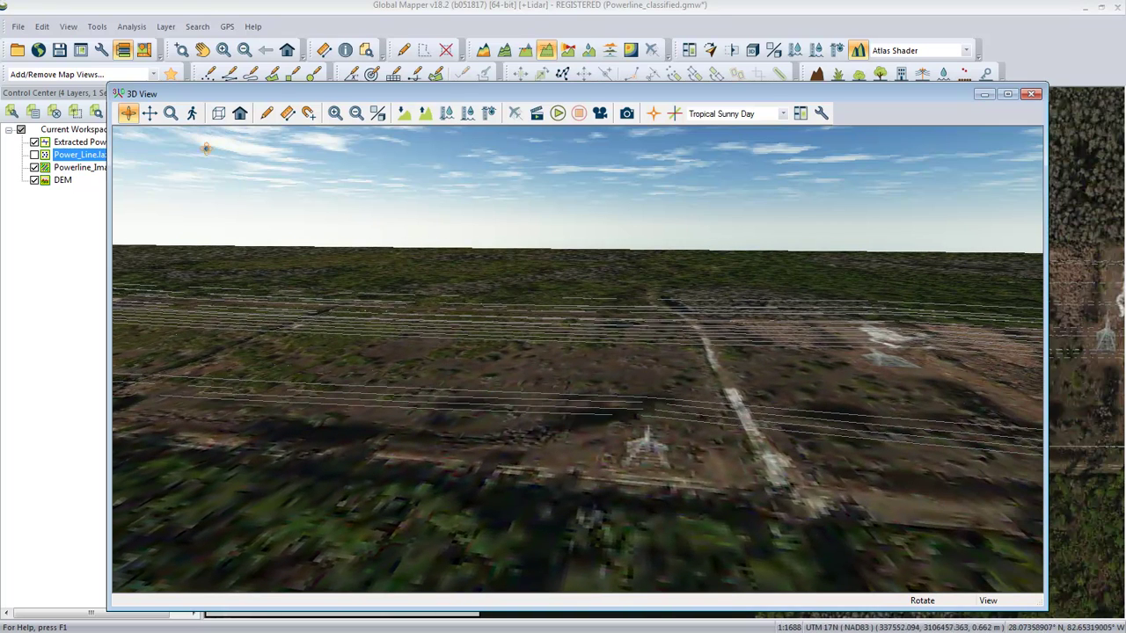
Raise vertical exaggeration to 2.0, zoom in, and turn the scene so the road runs diagonally.
left_click(428, 114)
left_click(428, 114)
left_click(427, 115)
scroll(654, 426, "up", 5)
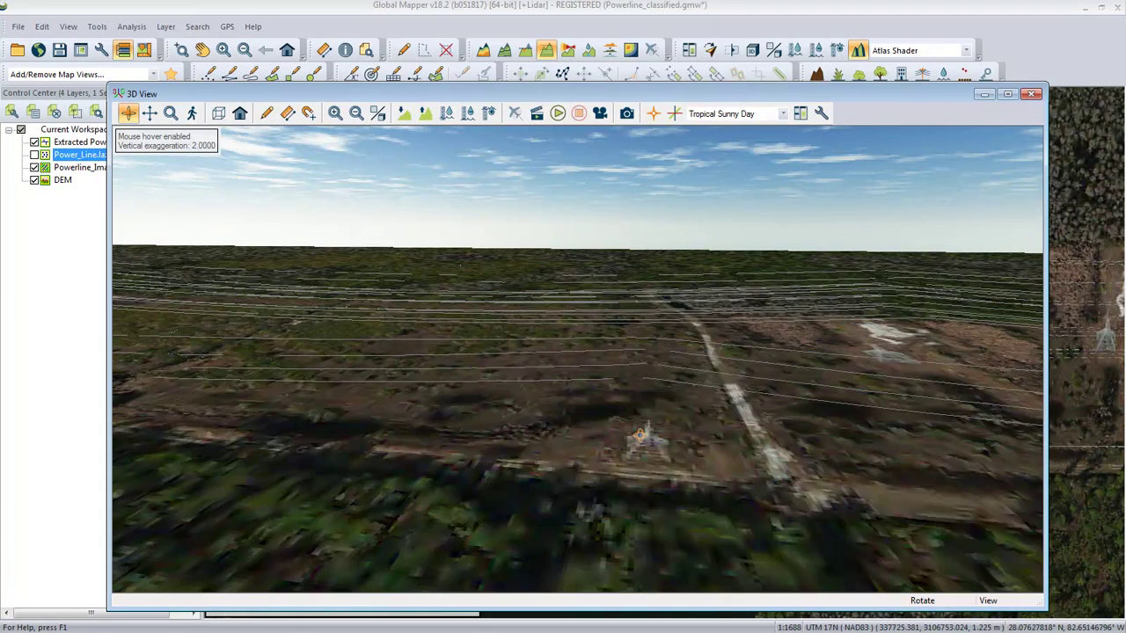
scroll(663, 437, "up", 2)
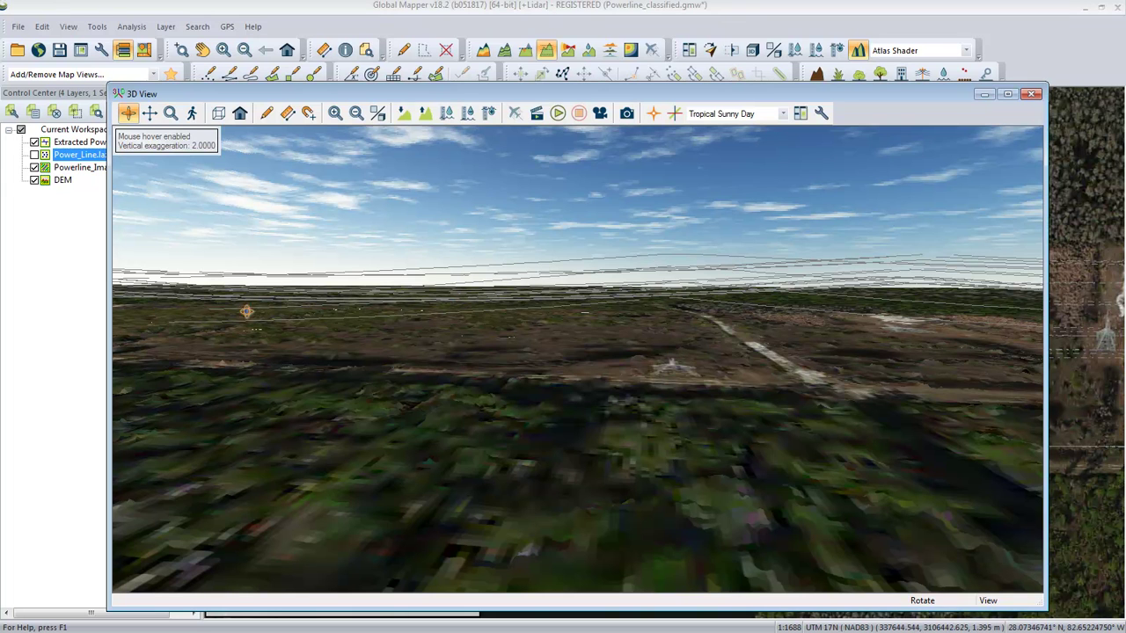
left_click_drag(770, 304, 497, 402)
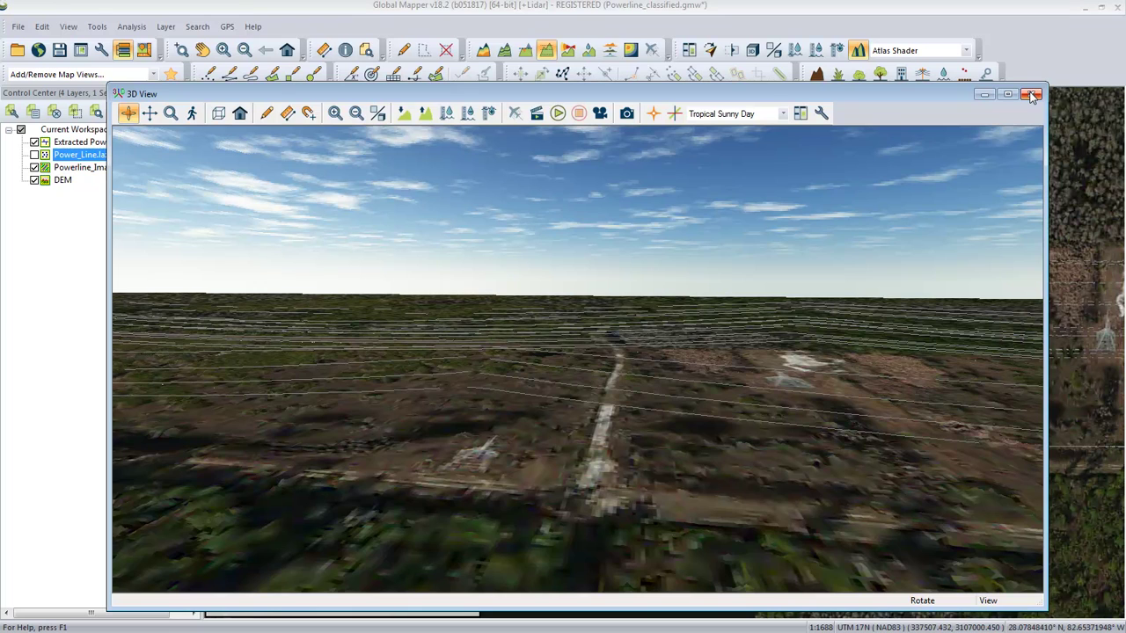
left_click_drag(668, 387, 624, 385)
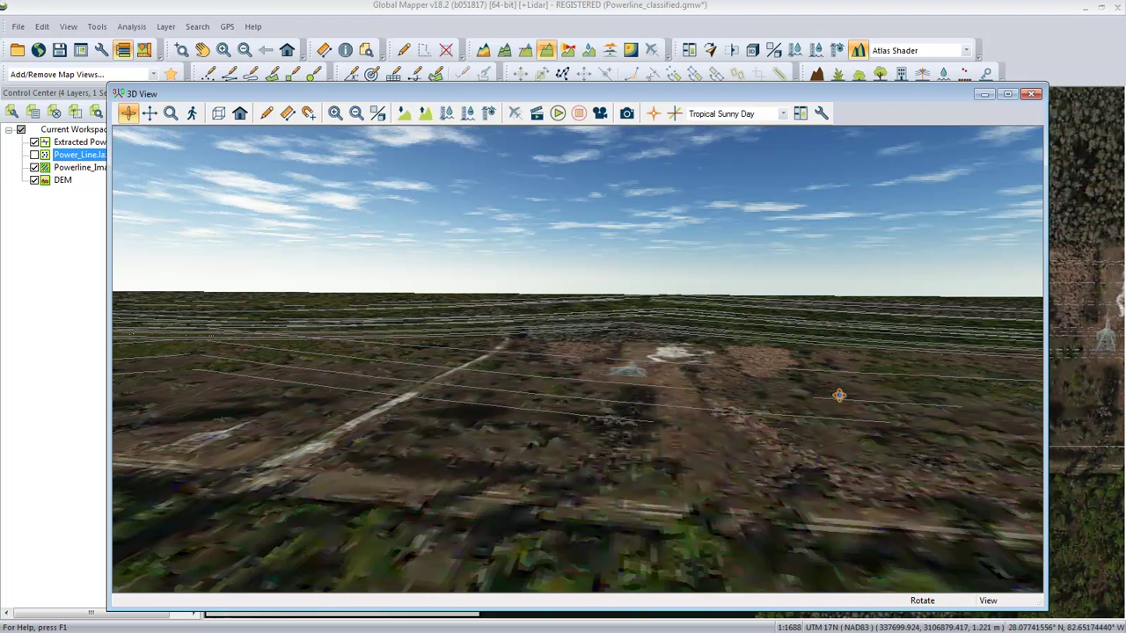
Close the 3D View and select the Extracted Powerlines layer for vector editing.
left_click(1033, 95)
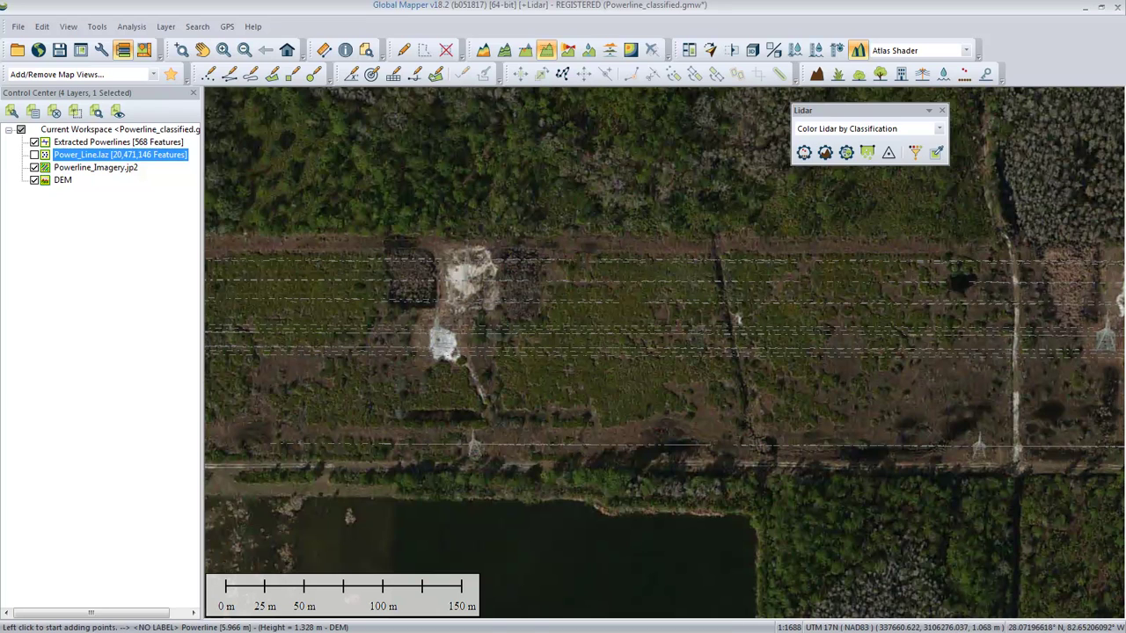
left_click(100, 227)
key("alt+d")
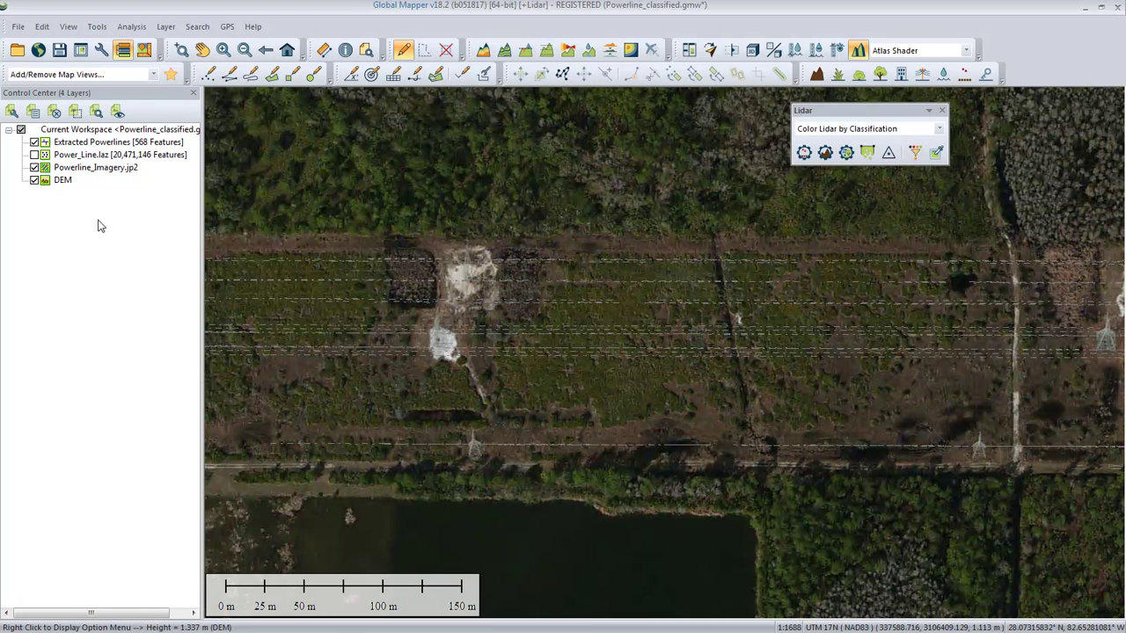
left_click(107, 144)
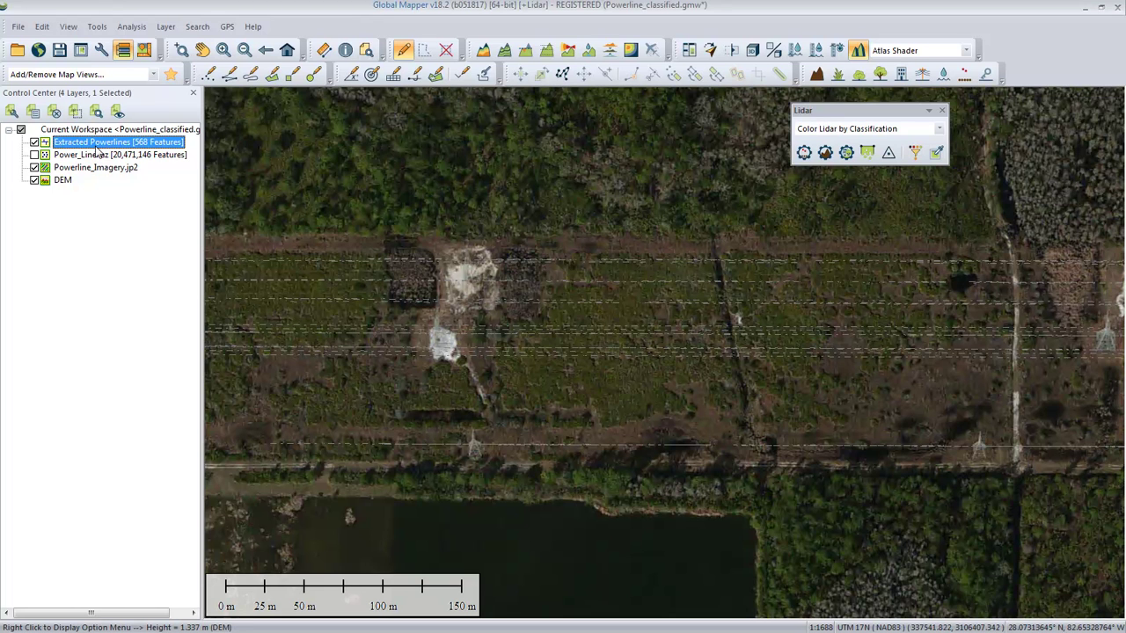
Give all Extracted Powerlines features one shared solid line style.
double_click(99, 147)
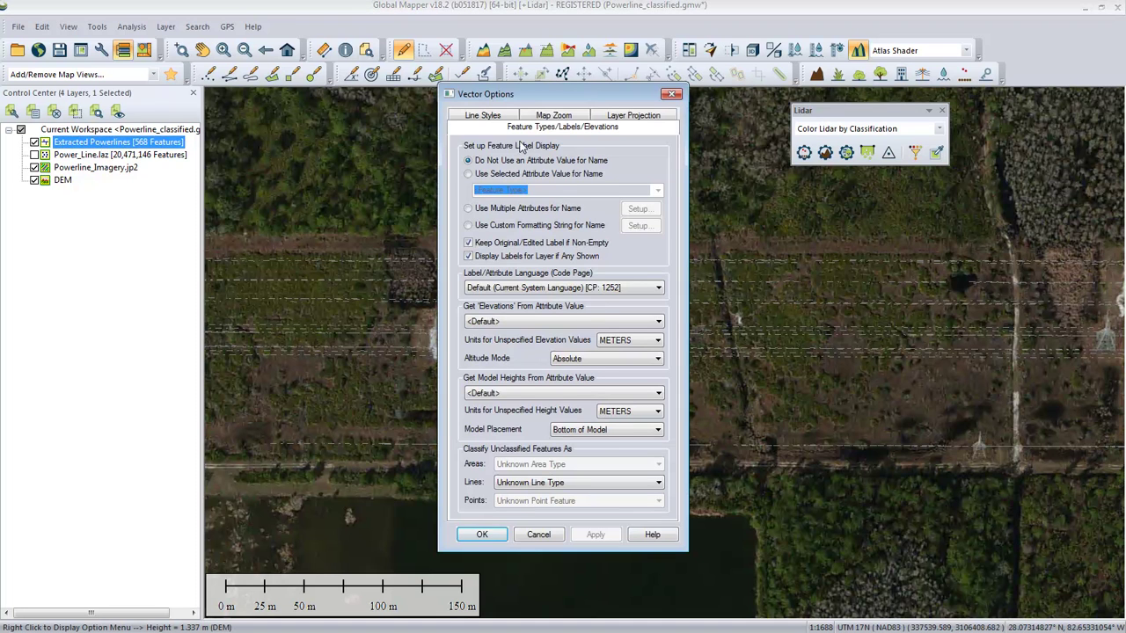
left_click(501, 118)
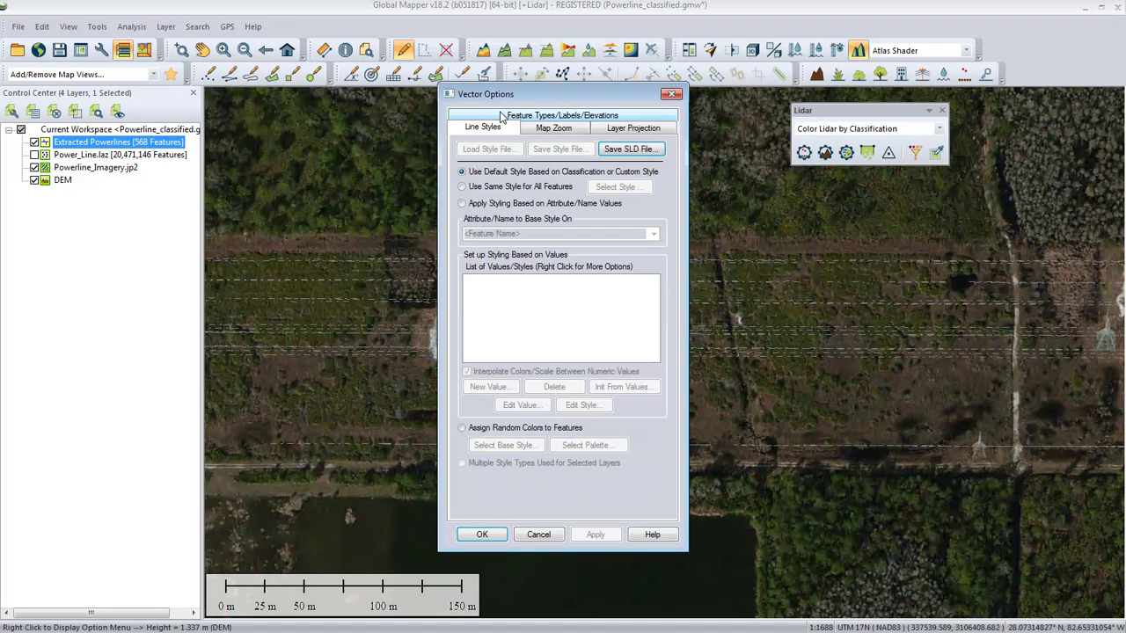
left_click(463, 187)
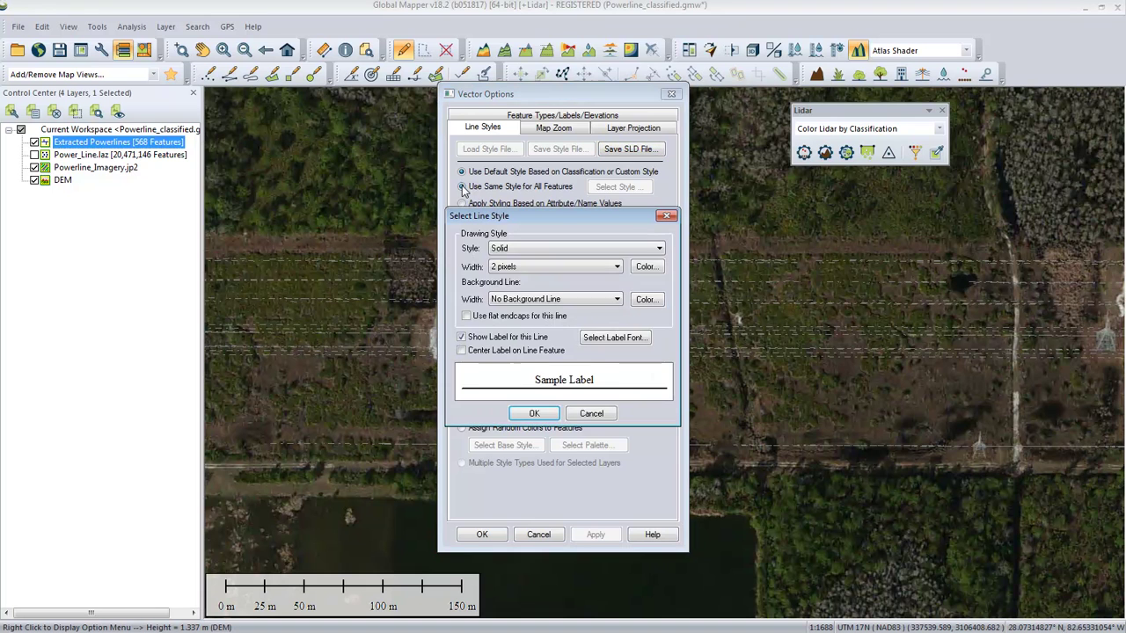
left_click(521, 249)
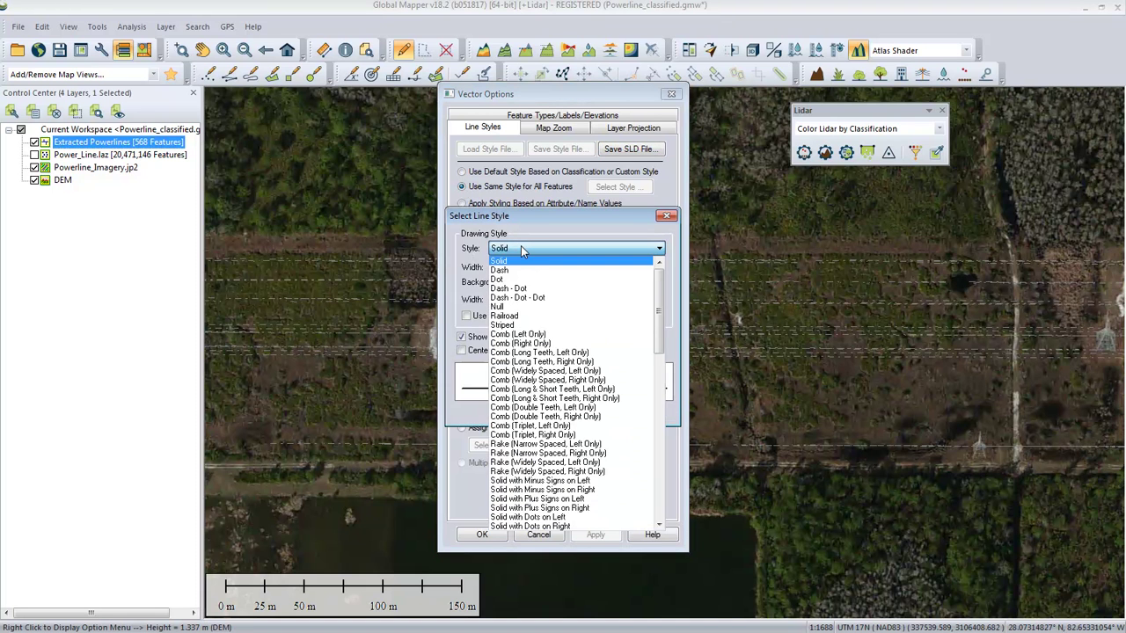
left_click(521, 247)
Make the powerlines 3 pixels wide and grey, and apply the style to the map.
left_click(524, 267)
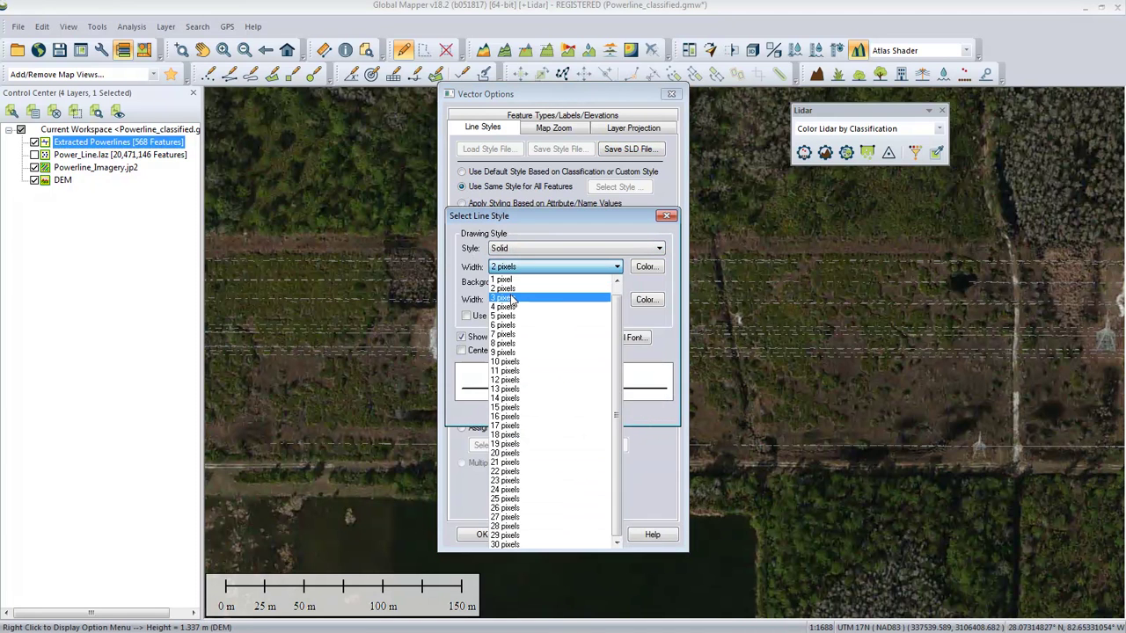
left_click(521, 298)
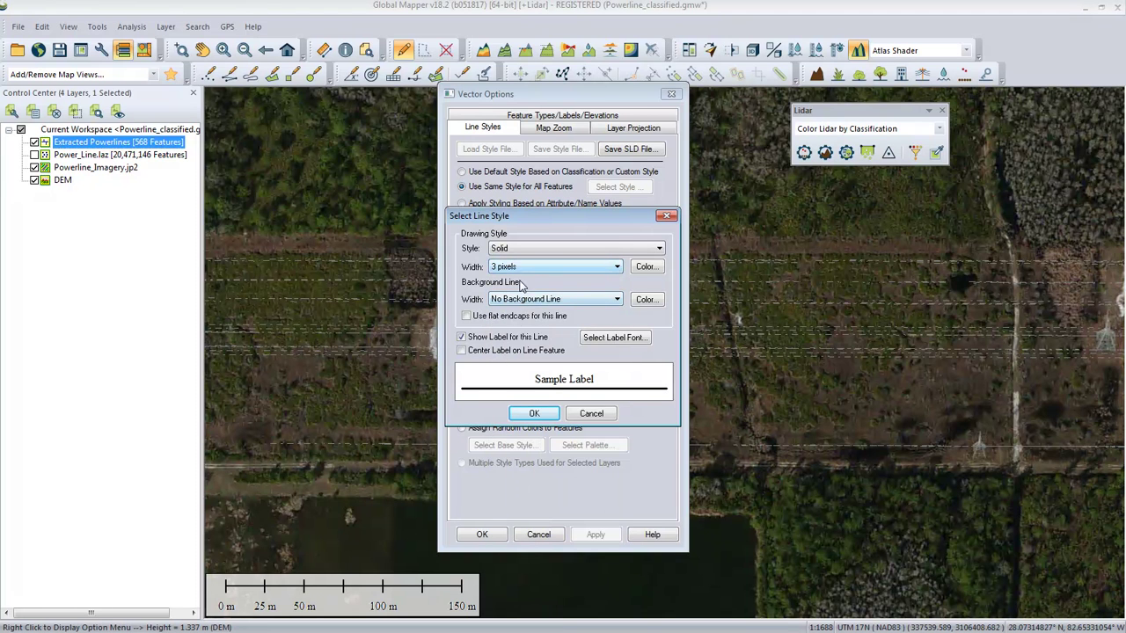
left_click(648, 267)
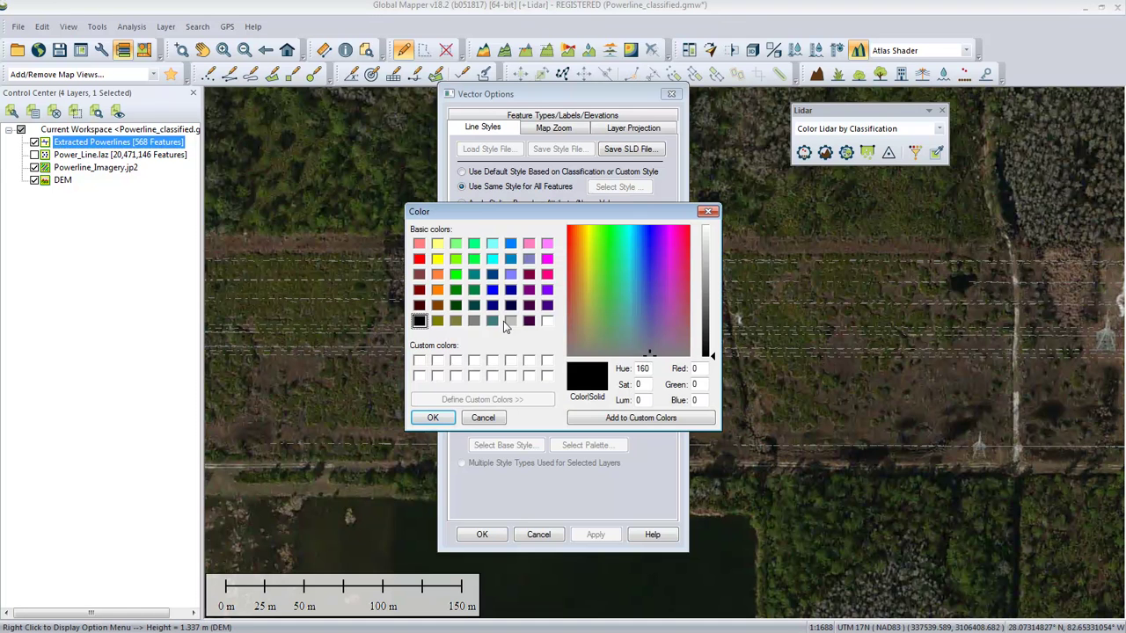
left_click(476, 321)
left_click(433, 418)
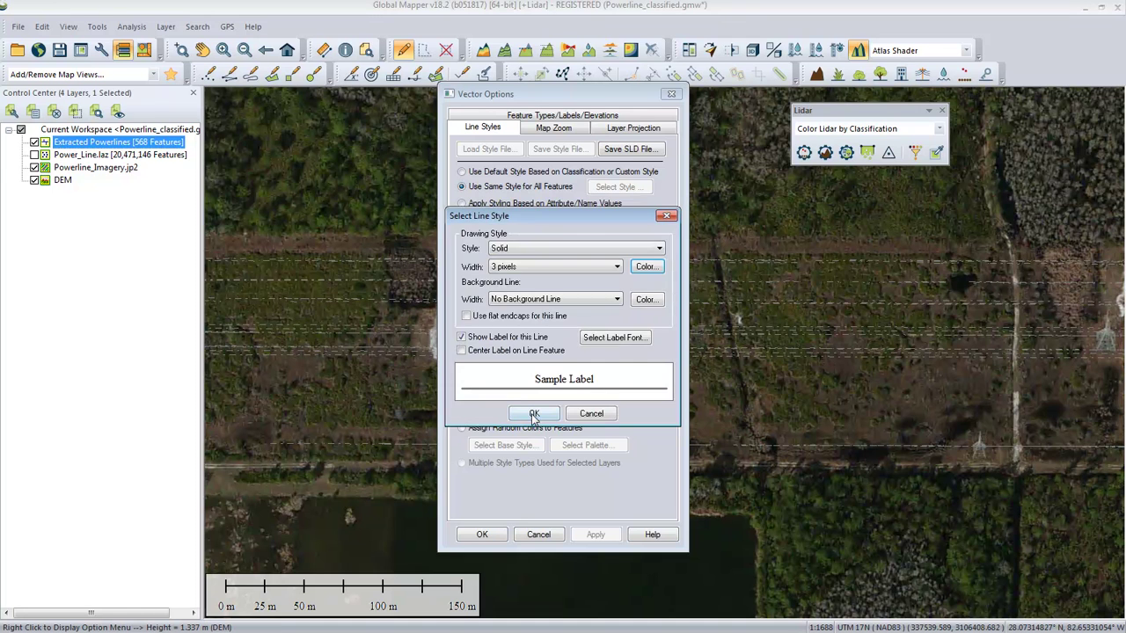
left_click(523, 410)
left_click(594, 534)
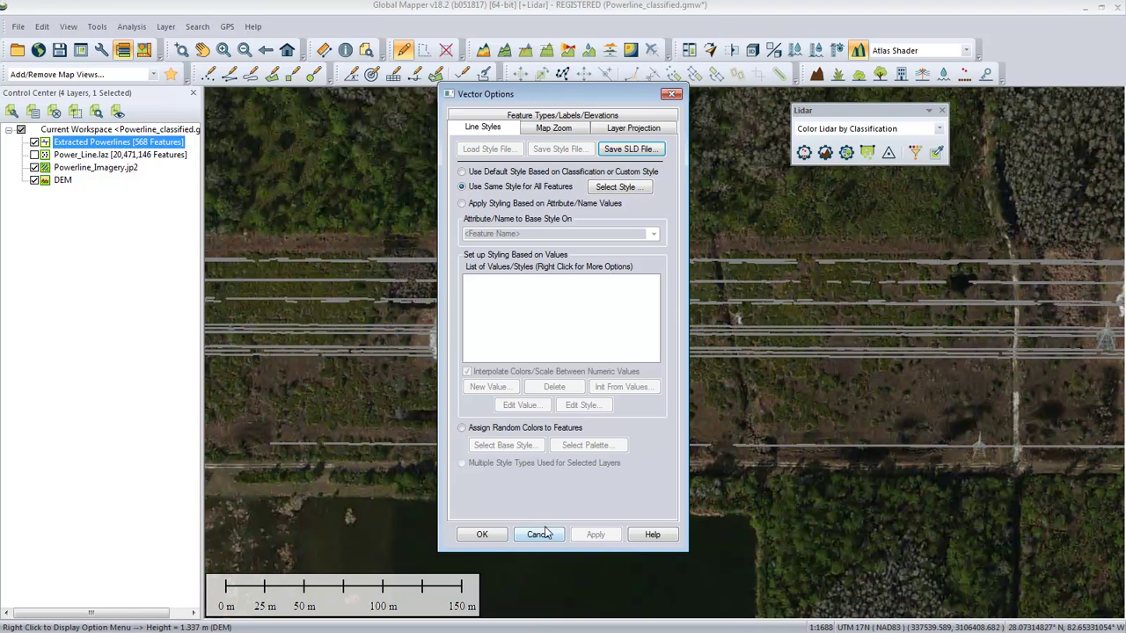
left_click(482, 537)
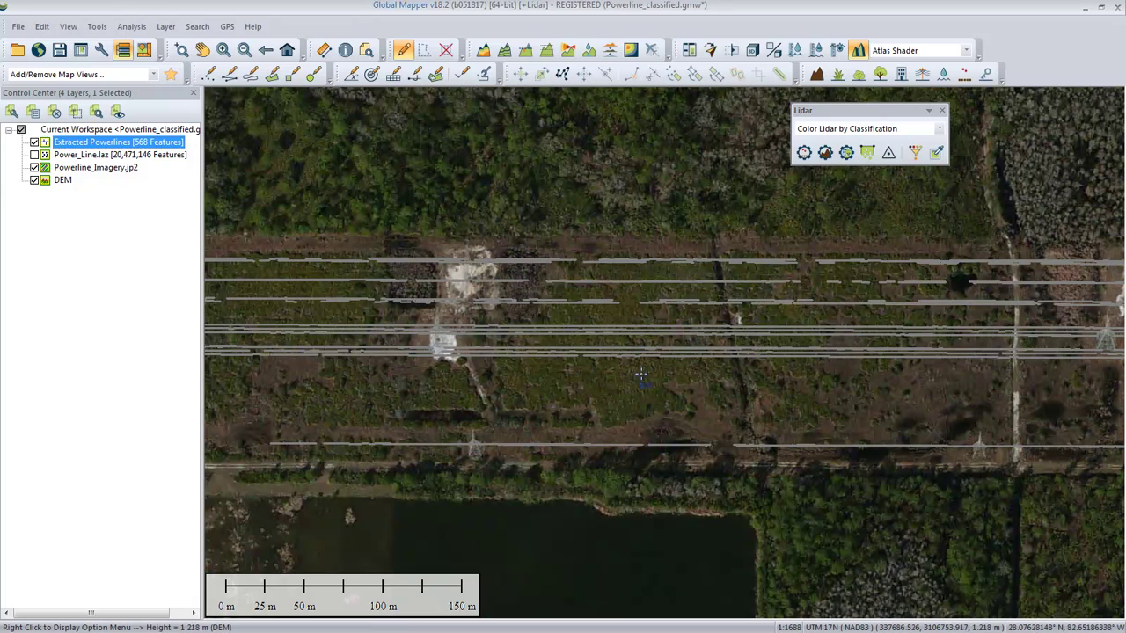
Zoom in and box-select the broken powerline pieces below the bright clearing.
scroll(561, 343, "up", 2)
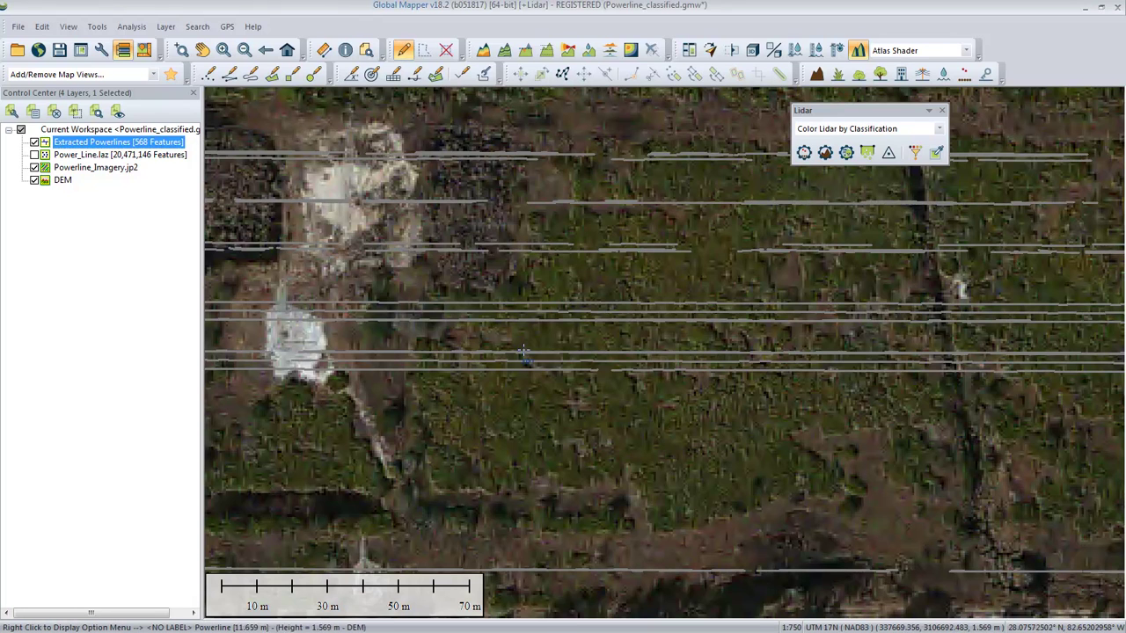
left_click_drag(556, 364, 626, 384)
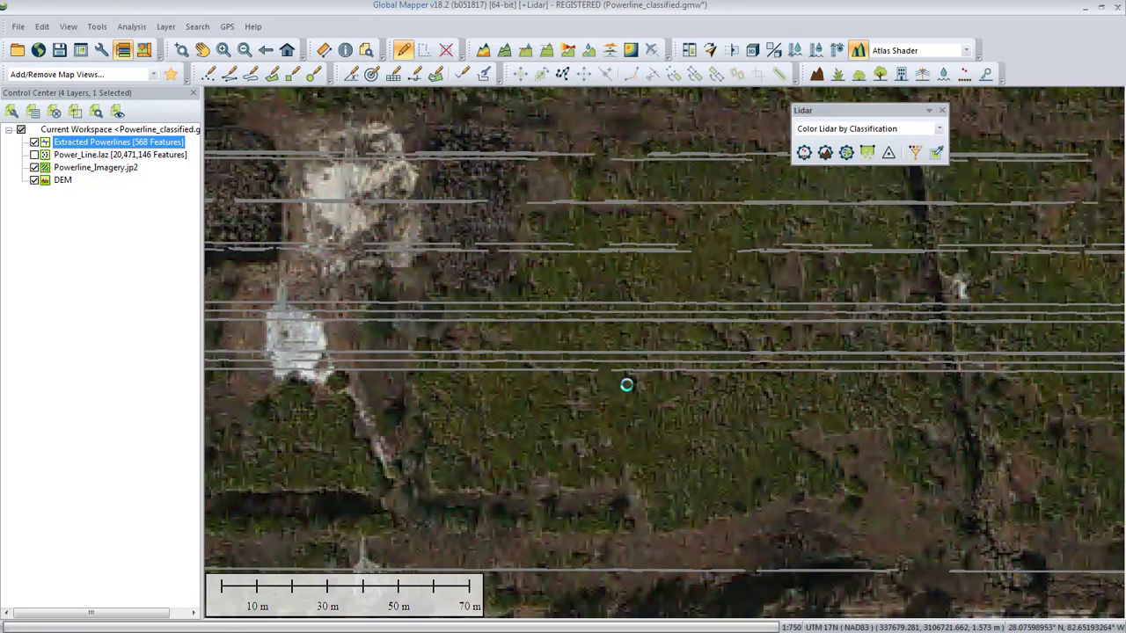
Combine touching selected pieces with a 10 m maximum gap, then deselect and pan to check.
left_click(637, 73)
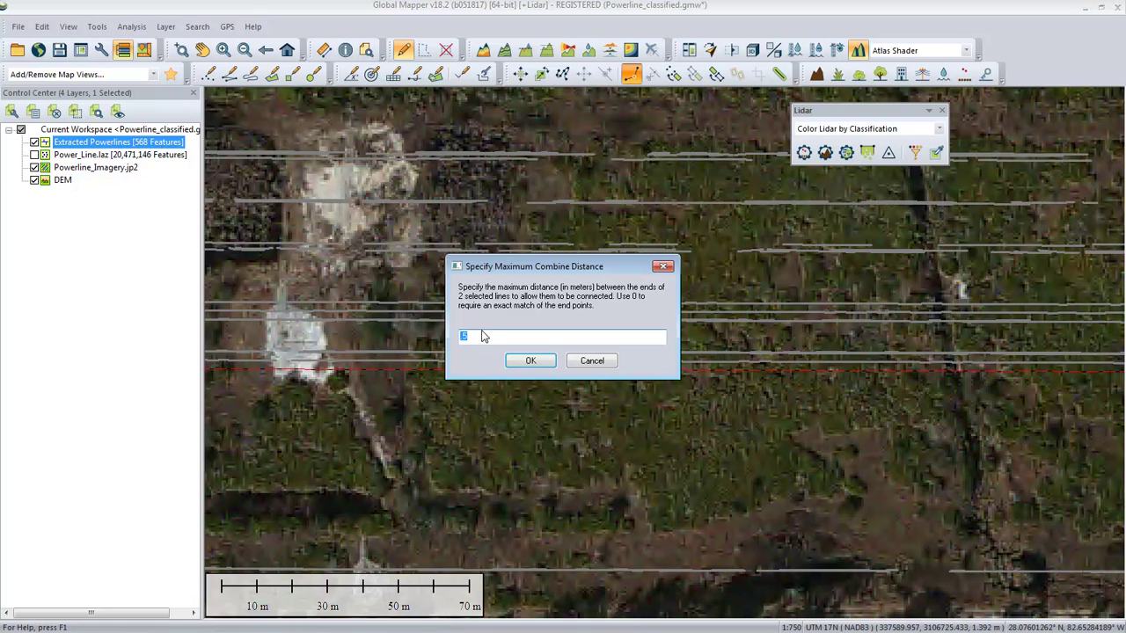
left_click_drag(504, 275, 476, 181)
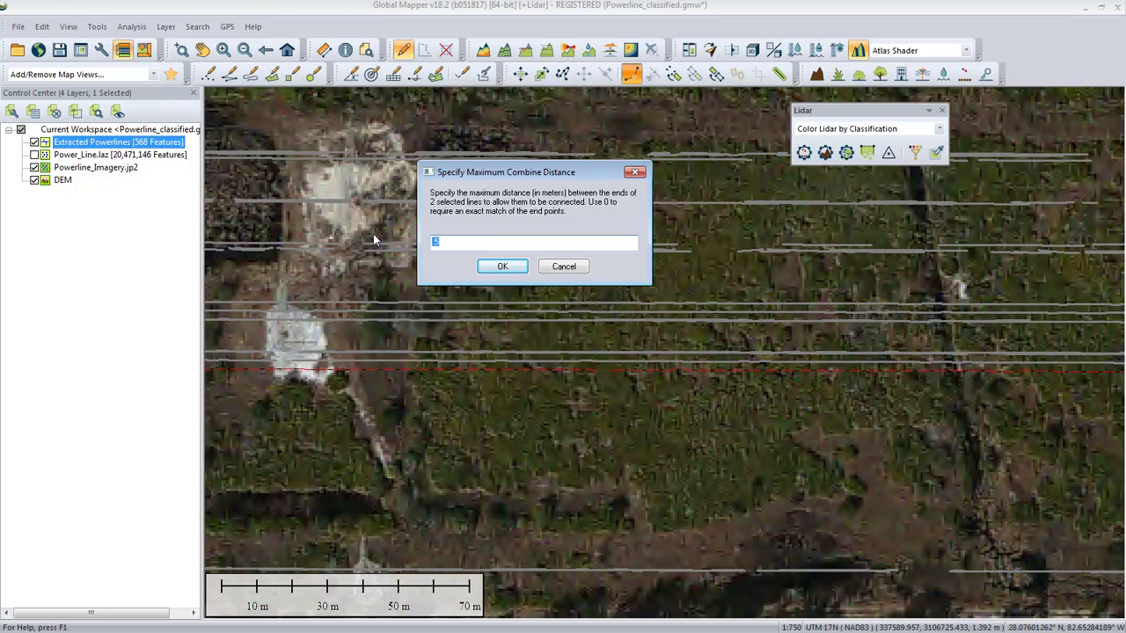
type("10")
left_click(484, 268)
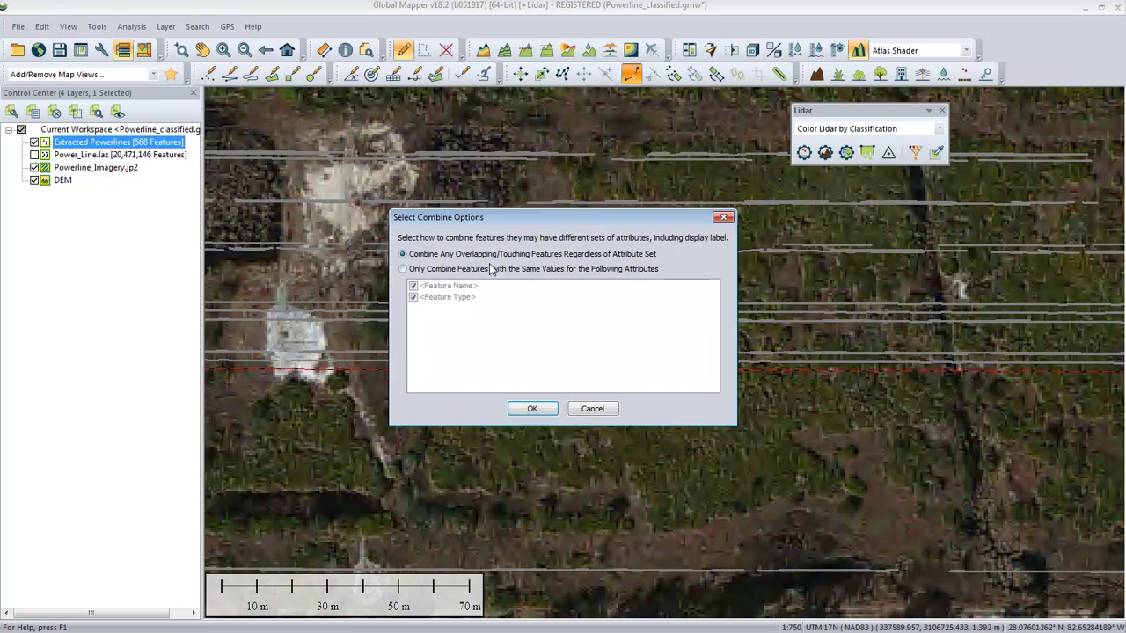
left_click(533, 409)
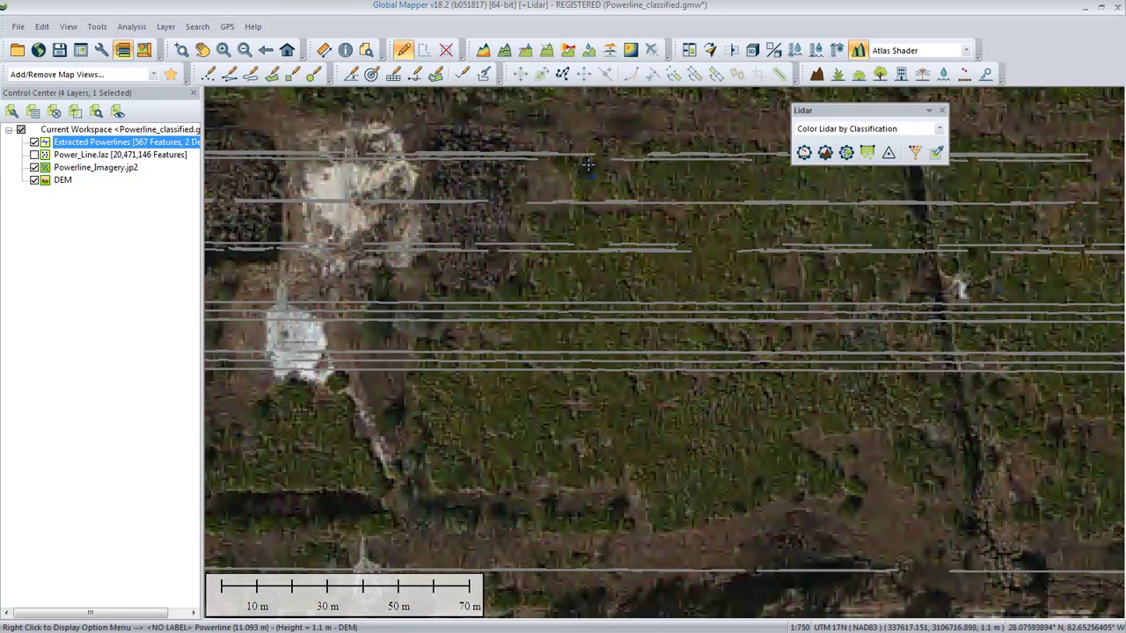
left_click(129, 274)
left_click_drag(432, 390, 573, 375)
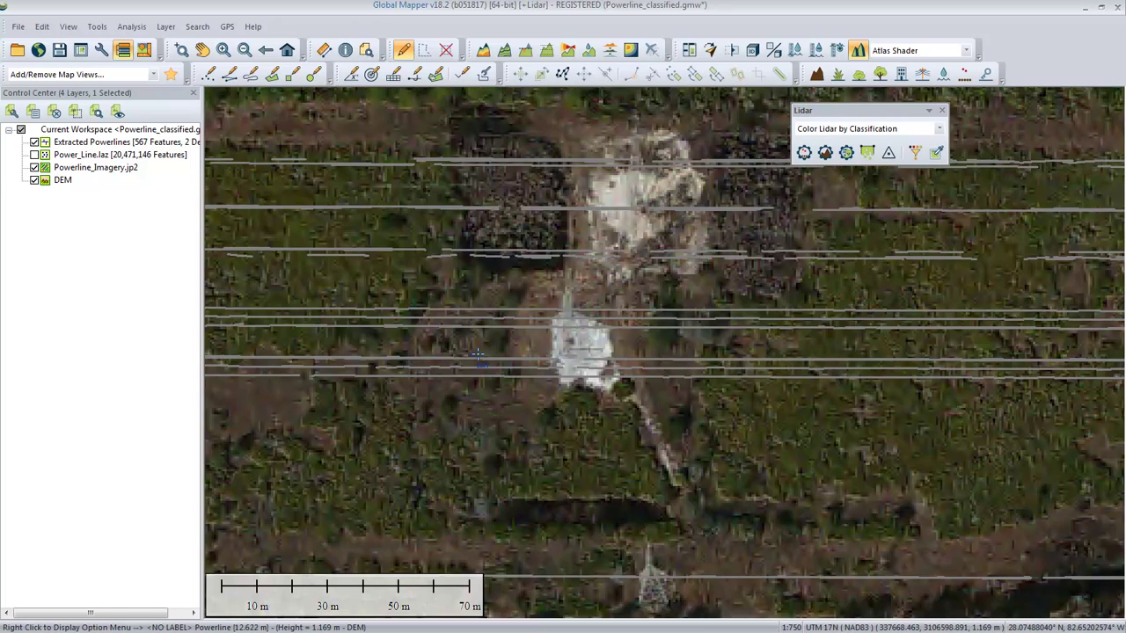